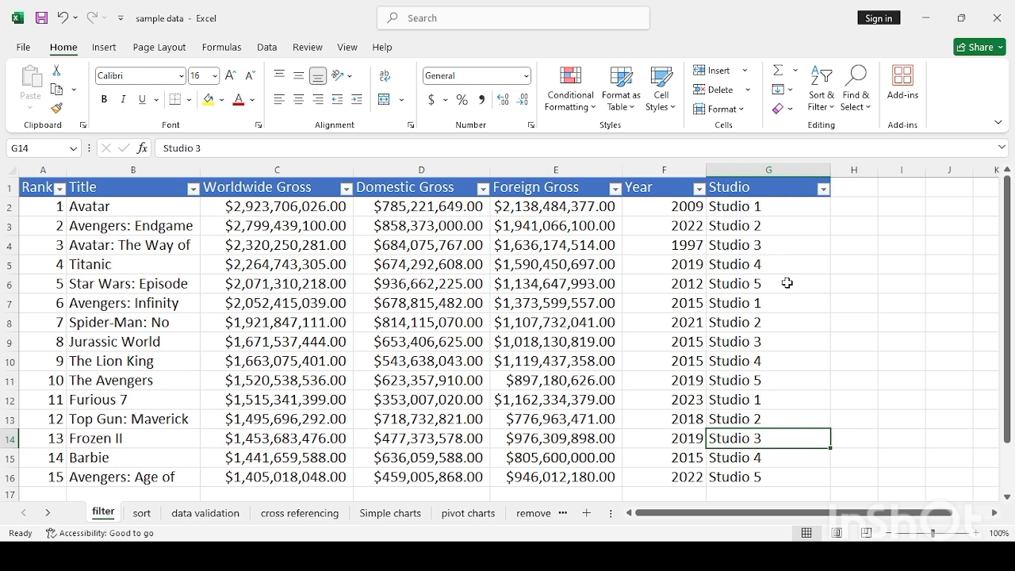
- Select the Studio values G2 through G16 and bring up Sort & Filter
left_click(737, 206)
key("shift+Down")
key("shift+Down")
key("shift+Down")
key("shift+Down")
key("shift+Down")
key("shift+Down")
key("shift+Down")
key("shift+Down")
key("shift+Down")
key("shift+Down")
key("shift+Down")
key("shift+Down")
key("shift+Down")
key("shift+Down")
key("shift+Down")
key("shift+Down")
key("shift+Down")
key("shift+Down")
key("shift+Down")
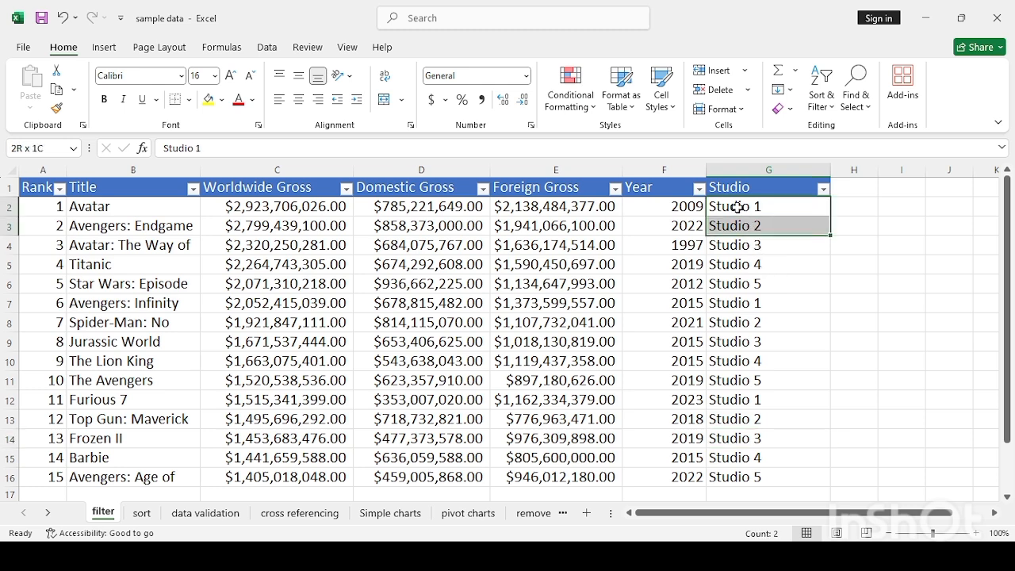
key("shift+Down")
key("shift+Down")
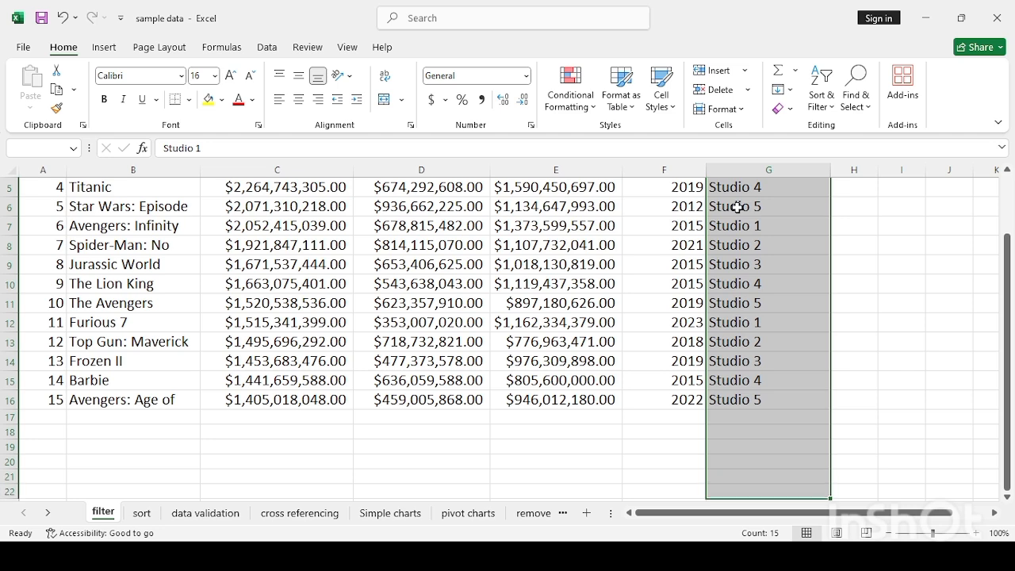
key("shift+Up")
key("shift+Up")
key("shift+Up")
key("shift+Up")
key("shift+Up")
key("shift+Up")
key("shift+Up")
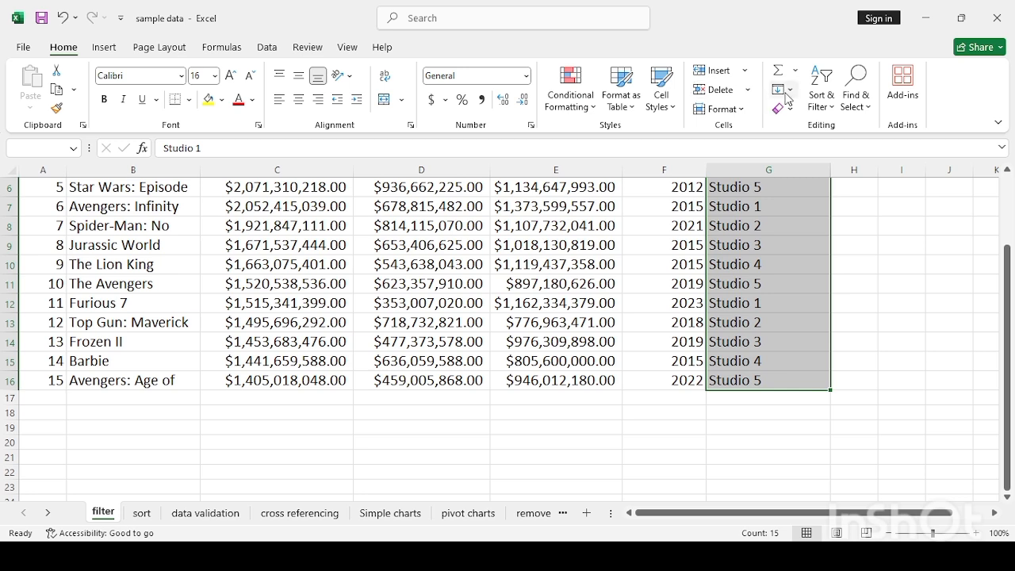
left_click(822, 99)
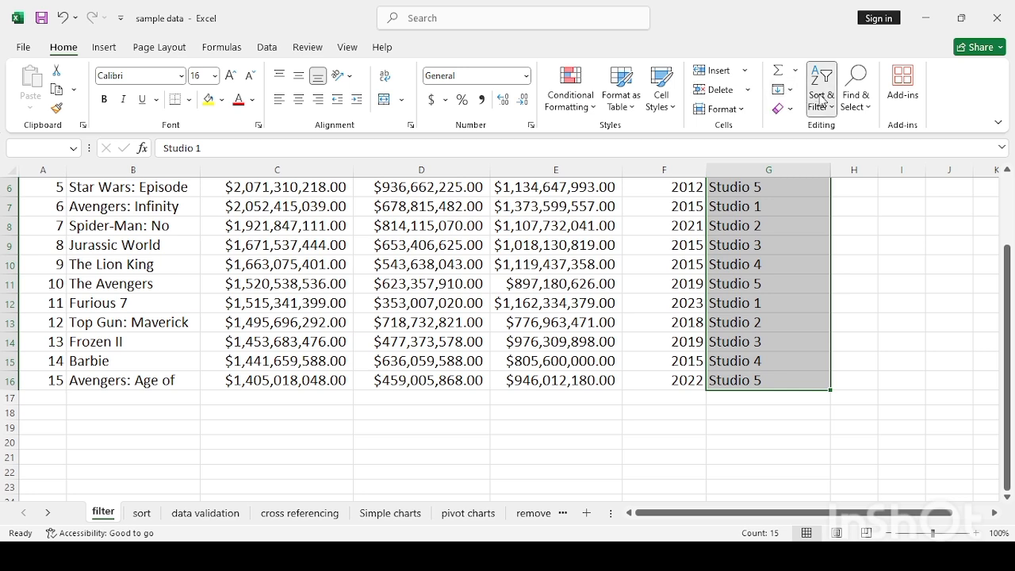
- Filter the Studio column to the Studio 1 films, then undo it so all 15 rows return
left_click(853, 191)
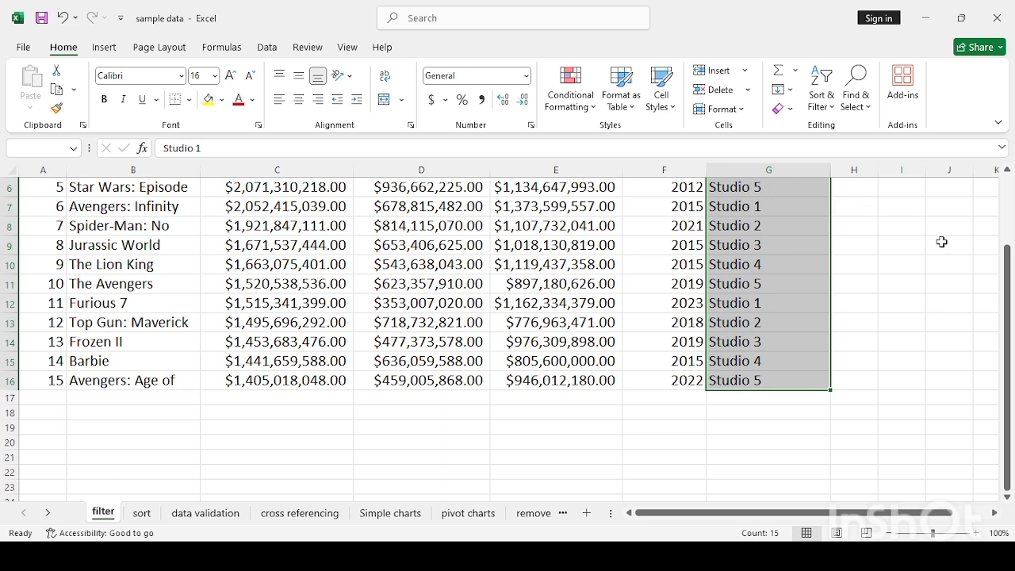
scroll(994, 208, "up", 2)
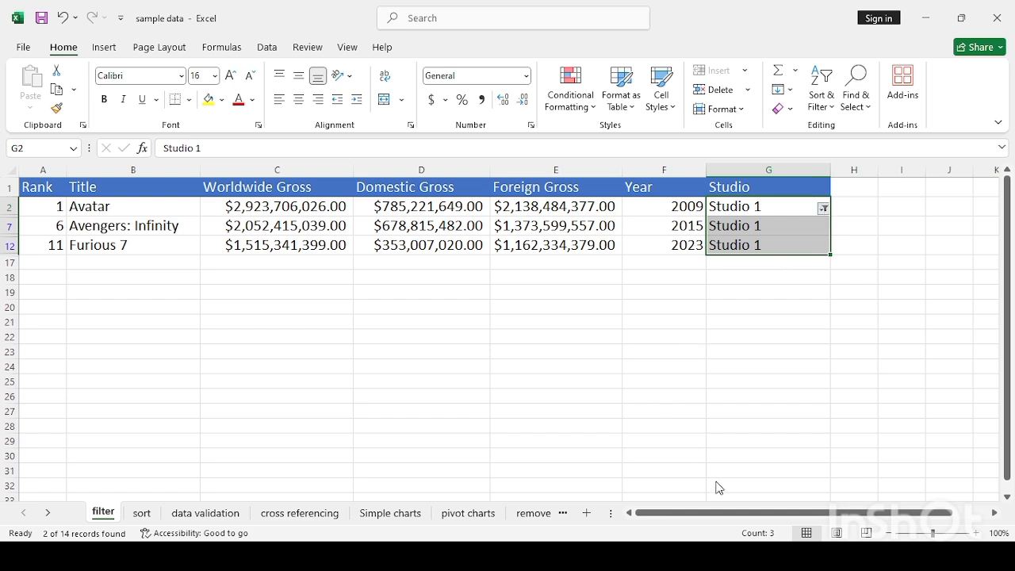
key("ctrl+z")
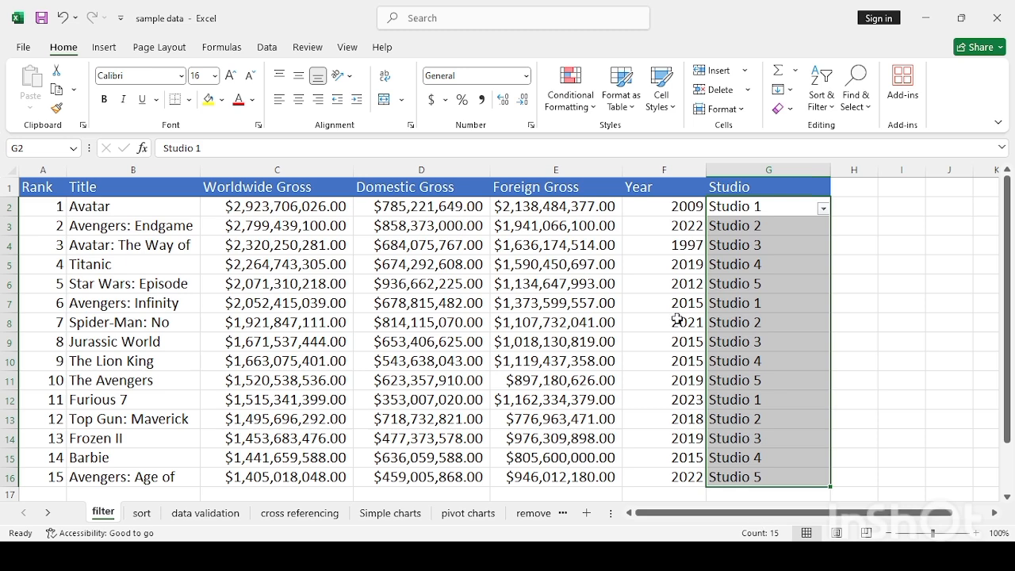
- Filter the Year values F2:F16 to 2019, then undo the filter and select an empty cell
left_click(658, 201)
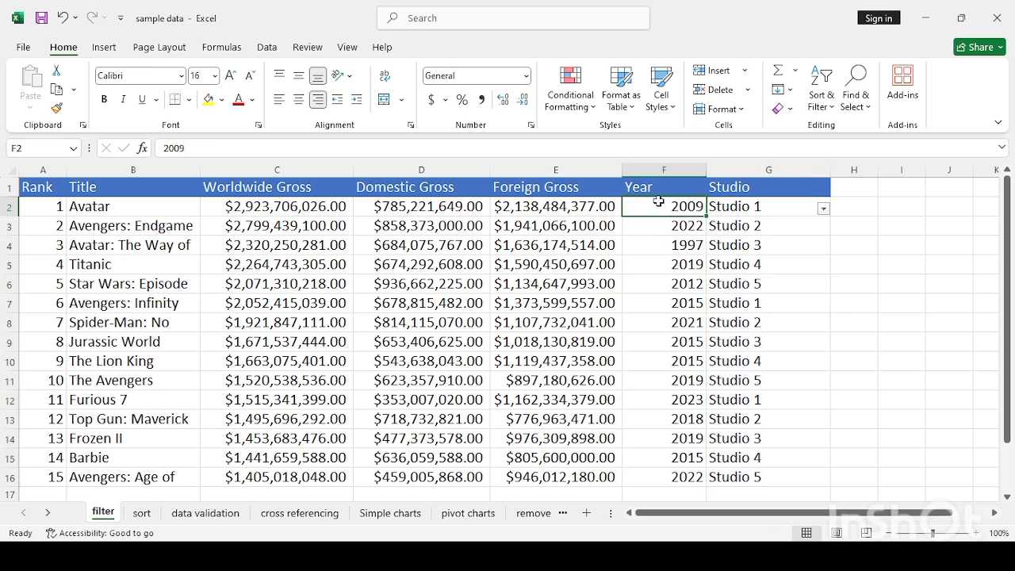
left_click_drag(658, 201, 657, 392)
left_click_drag(1009, 253, 1001, 163)
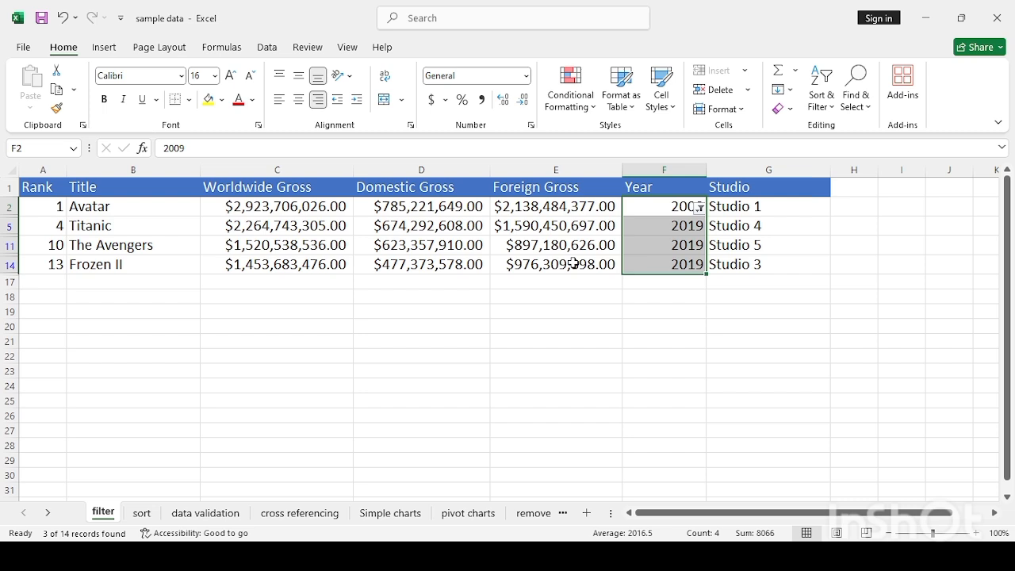
key("ctrl+z")
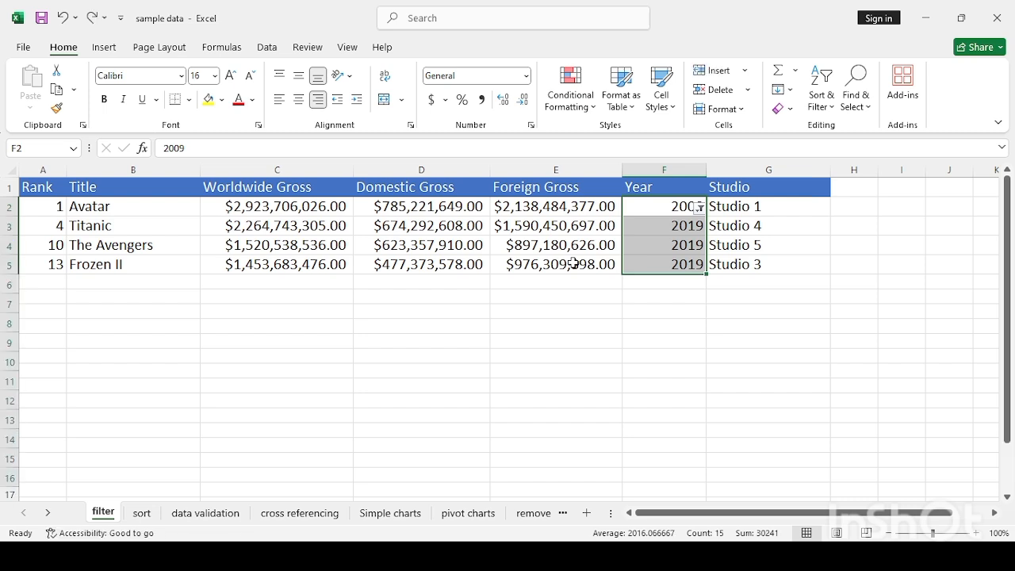
left_click(845, 268)
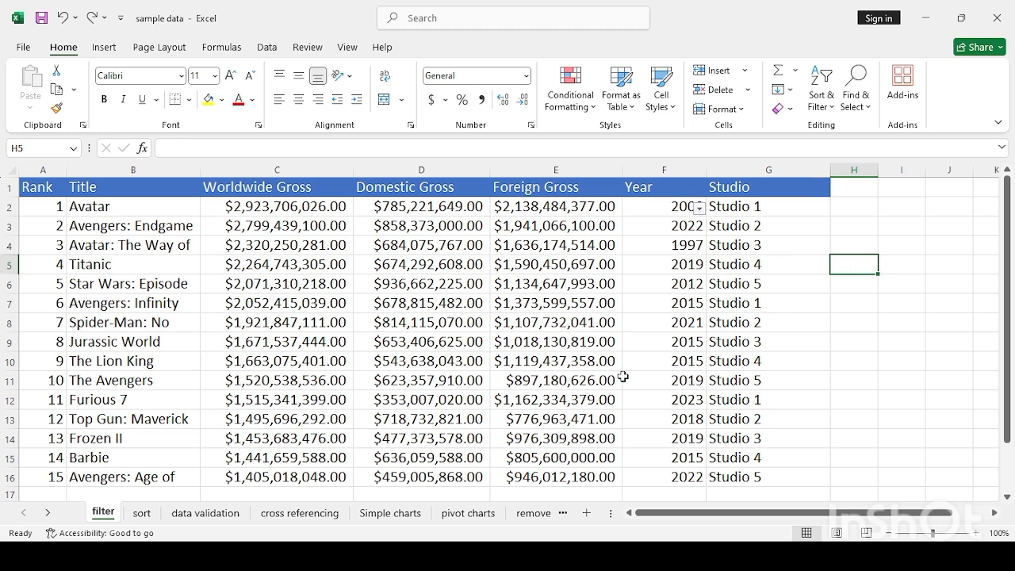
left_click(142, 517)
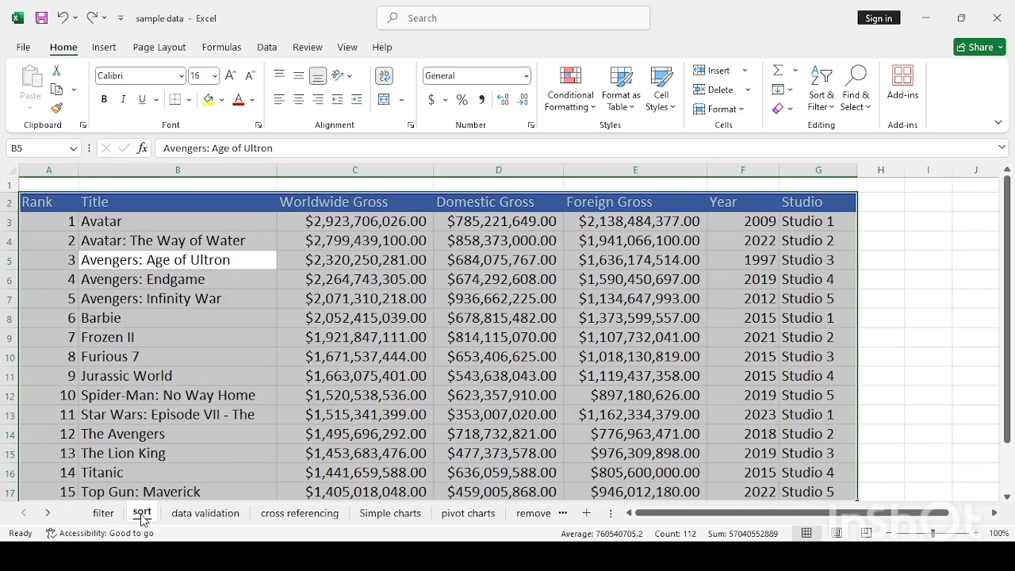
left_click(549, 364)
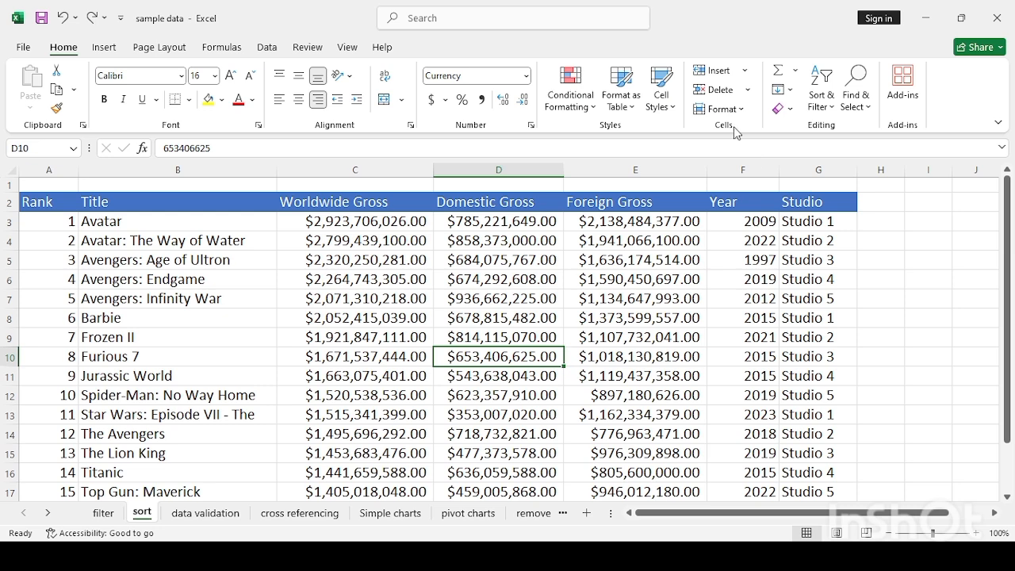
left_click(225, 220)
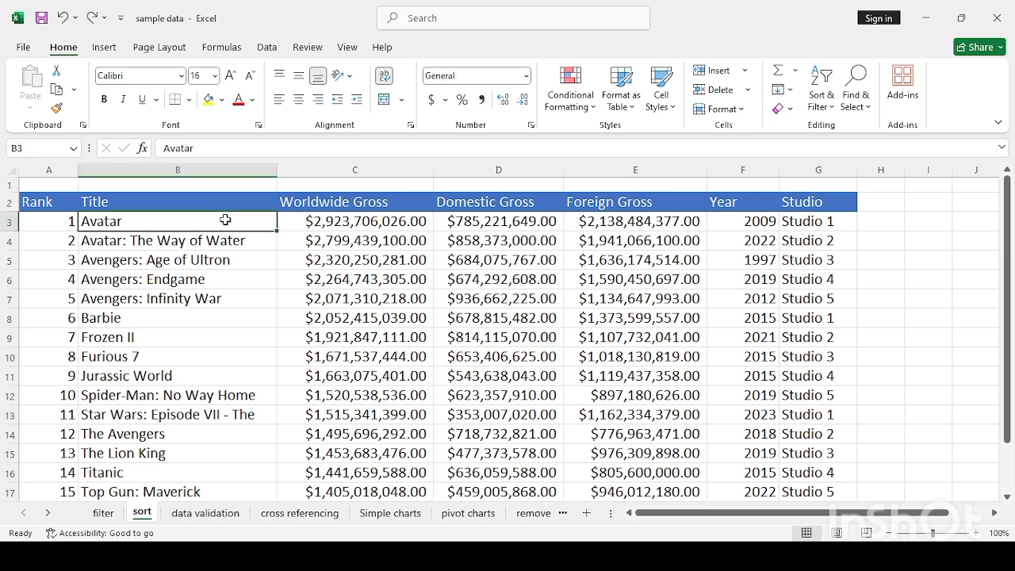
key("shift+Down")
key("shift+Down")
key("shift+Down")
key("shift+Down")
key("shift+Down")
key("shift+Down")
key("shift+Down")
key("shift+Down")
key("shift+Down")
key("shift+Down")
key("shift+Down")
key("shift+Down")
key("shift+Down")
key("shift+Down")
key("shift+Down")
key("shift+Down")
key("shift+Down")
key("shift+Down")
key("shift+Down")
key("shift+Down")
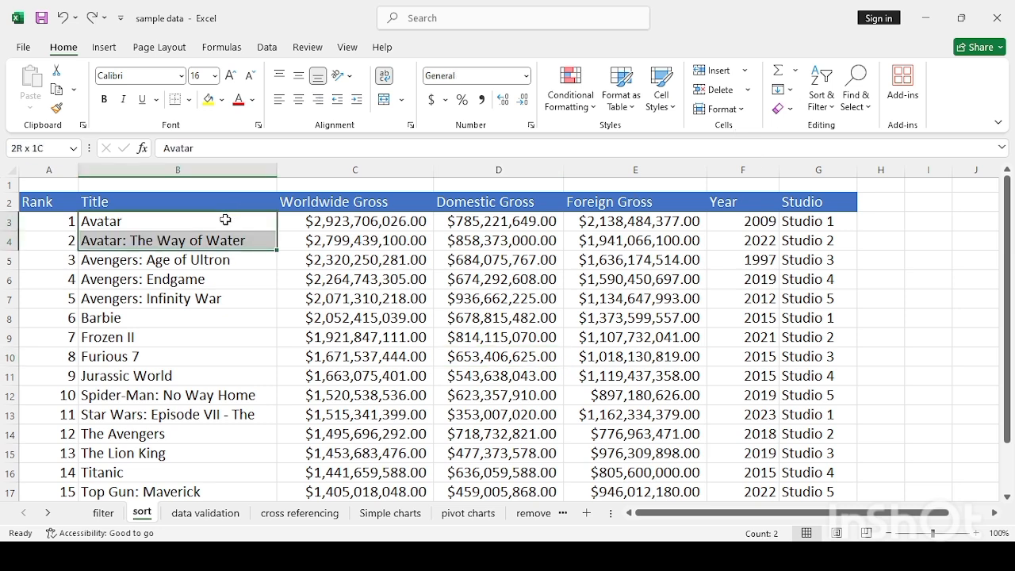
key("shift+Up")
key("shift+Up")
key("shift+Up")
key("shift+Up")
key("shift+Up")
key("shift+Up")
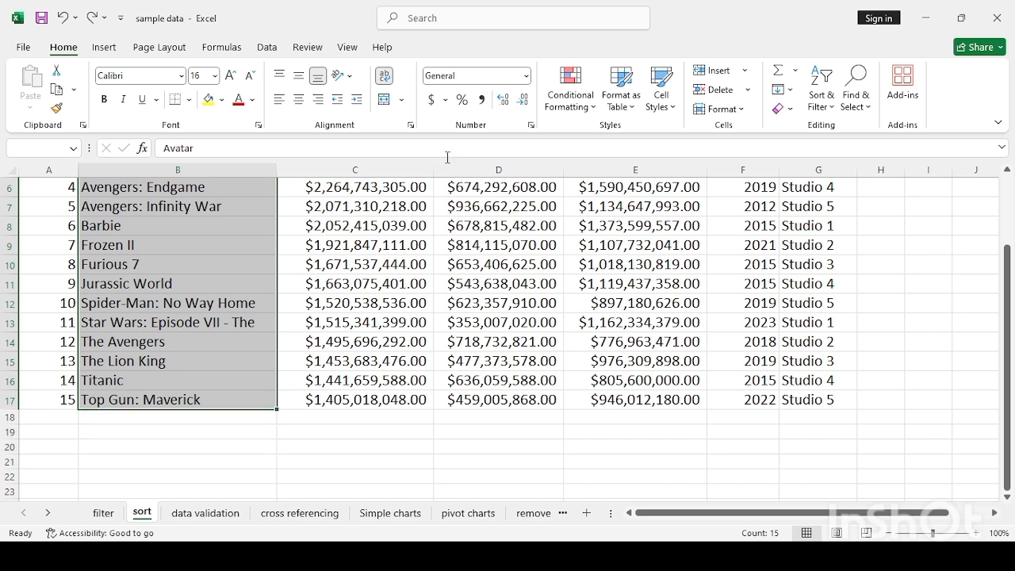
left_click(814, 107)
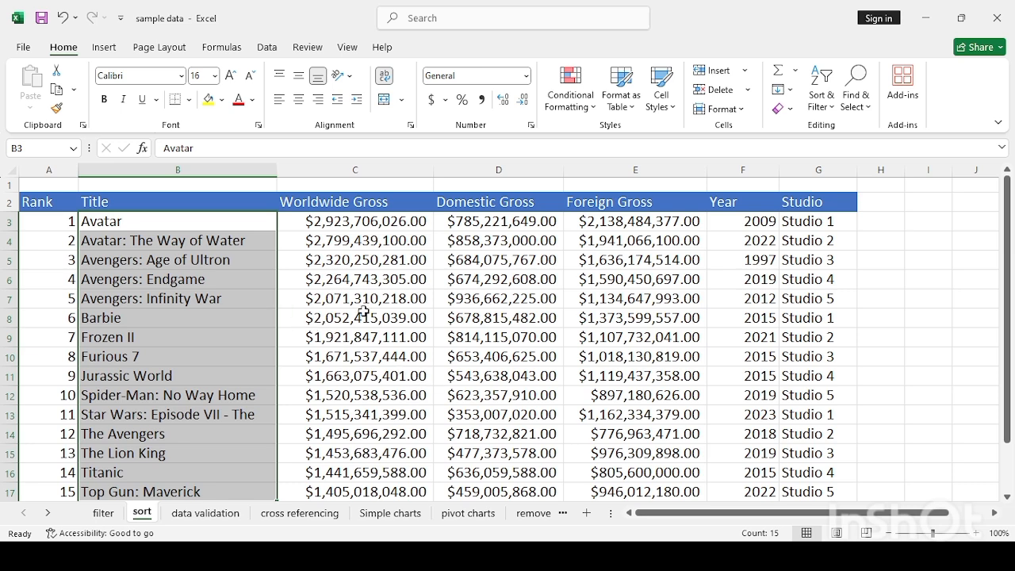
- Look over the titles in column B, then select all 15 titles B3 through B17
left_click(150, 230)
key("Down")
key("Down")
key("Down")
key("Down")
key("Down")
key("Down")
key("Down")
key("Down")
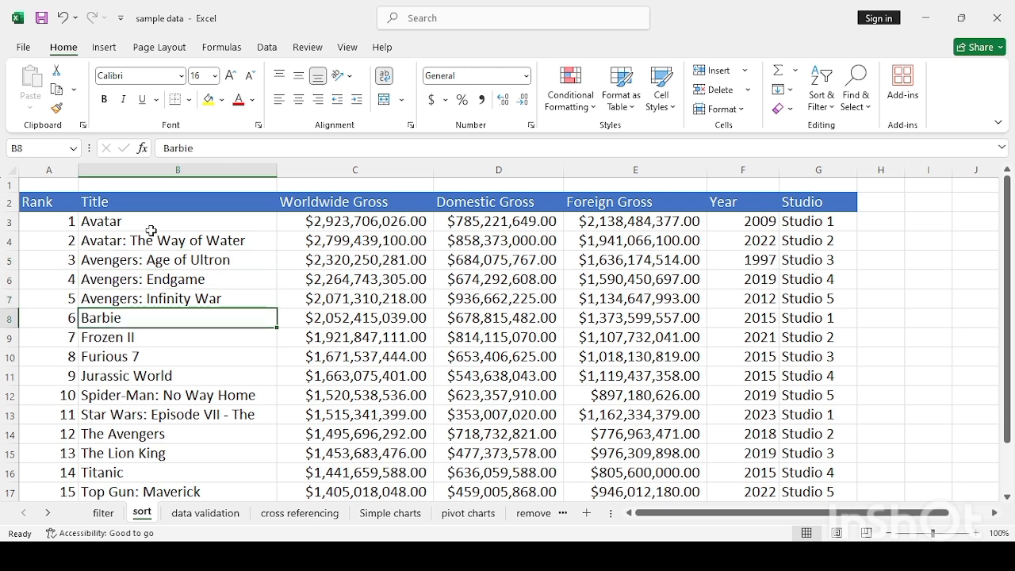
key("Down")
key("Down")
key("Down")
key("Down")
key("Down")
key("Down")
key("Down")
key("Down")
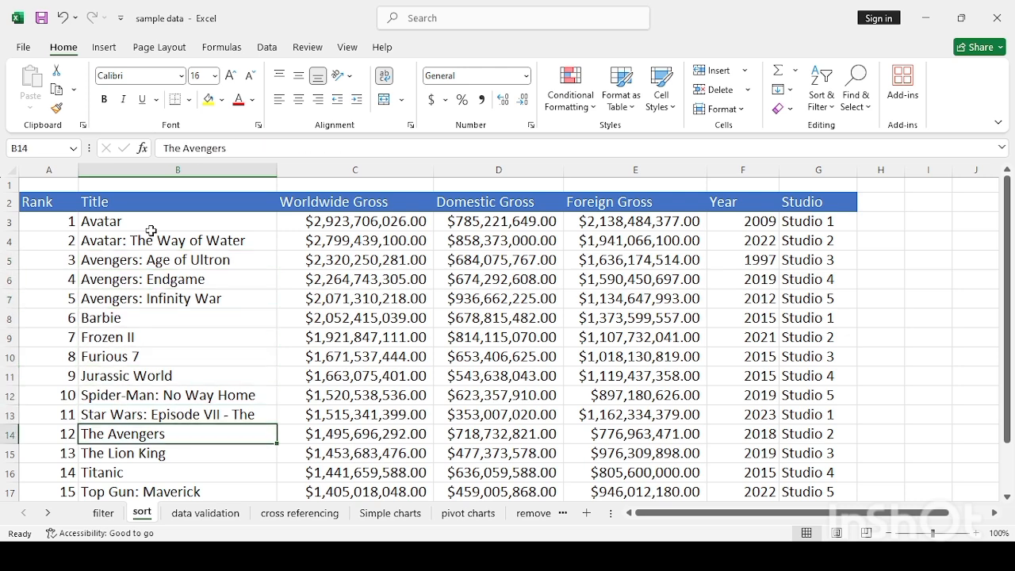
key("Down")
key("Up")
key("Up")
key("Up")
key("Up")
key("Up")
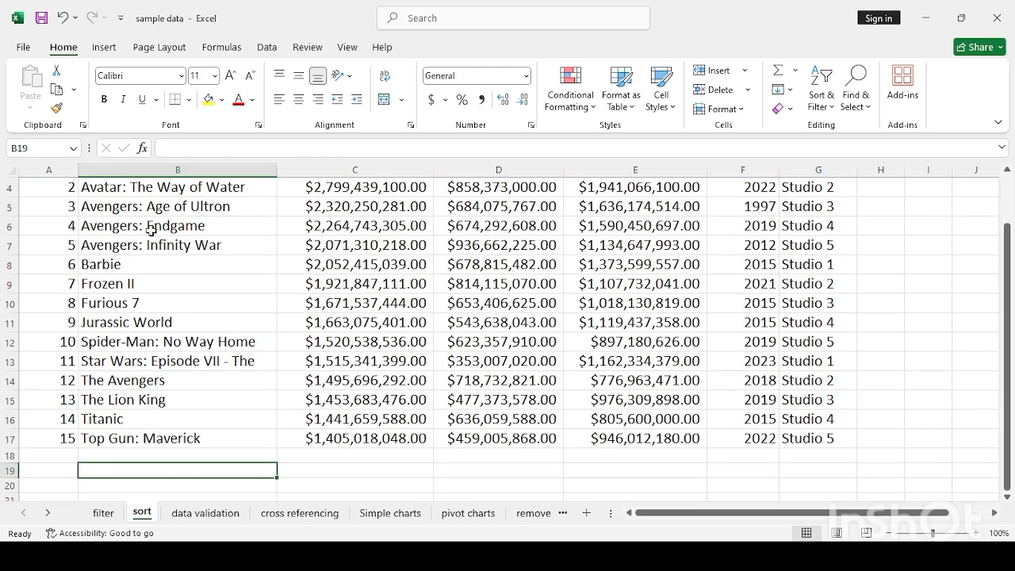
key("ctrl+Up")
key("ctrl+Up")
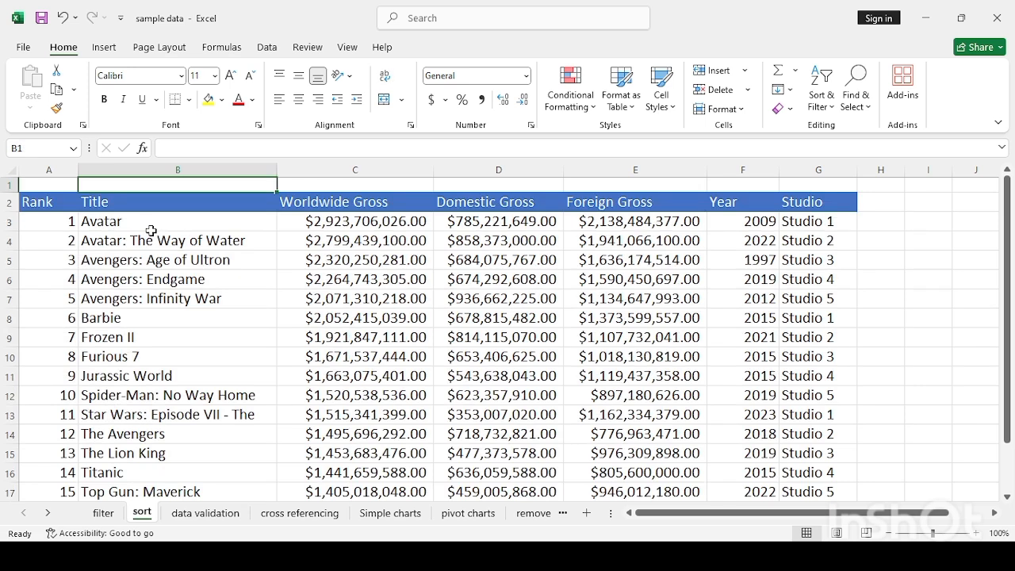
key("Down")
key("Down")
key("Down")
key("Down")
key("Down")
key("Down")
key("Down")
key("Down")
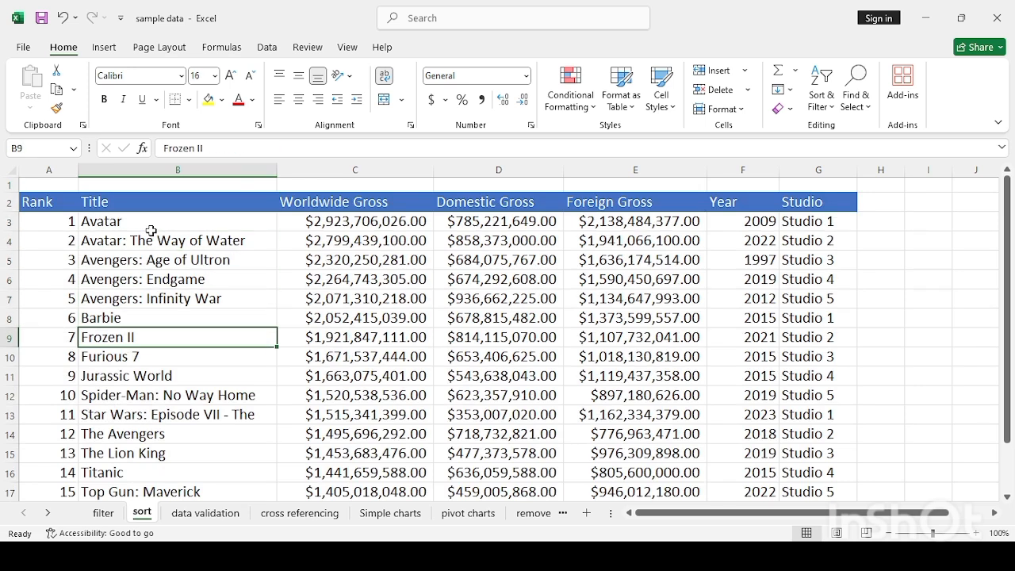
key("Down")
key("Down")
key("Down")
key("Down")
key("Down")
key("Down")
key("Down")
key("Down")
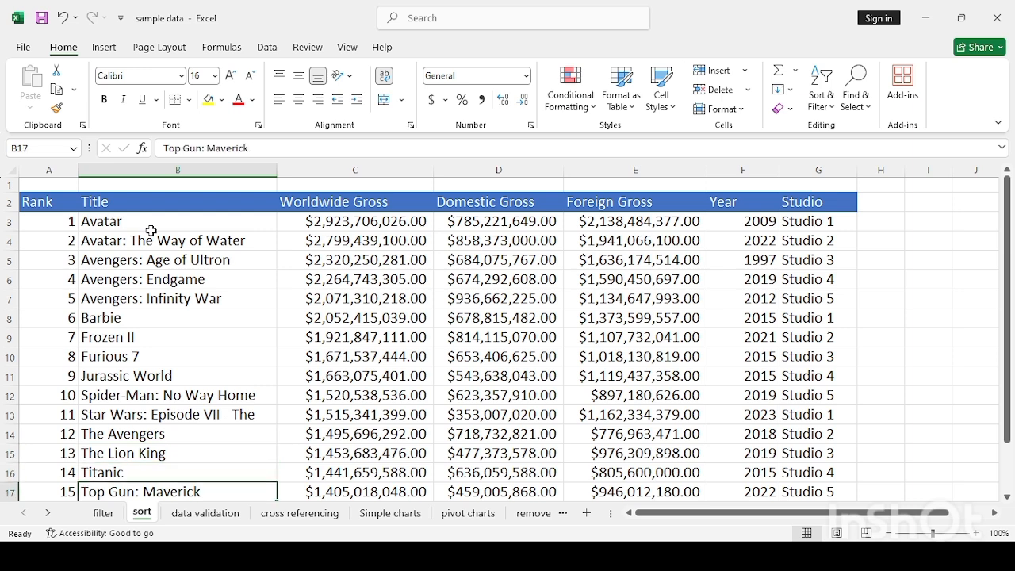
key("Down")
key("Up")
key("Up")
key("Up")
key("Up")
key("Up")
key("Up")
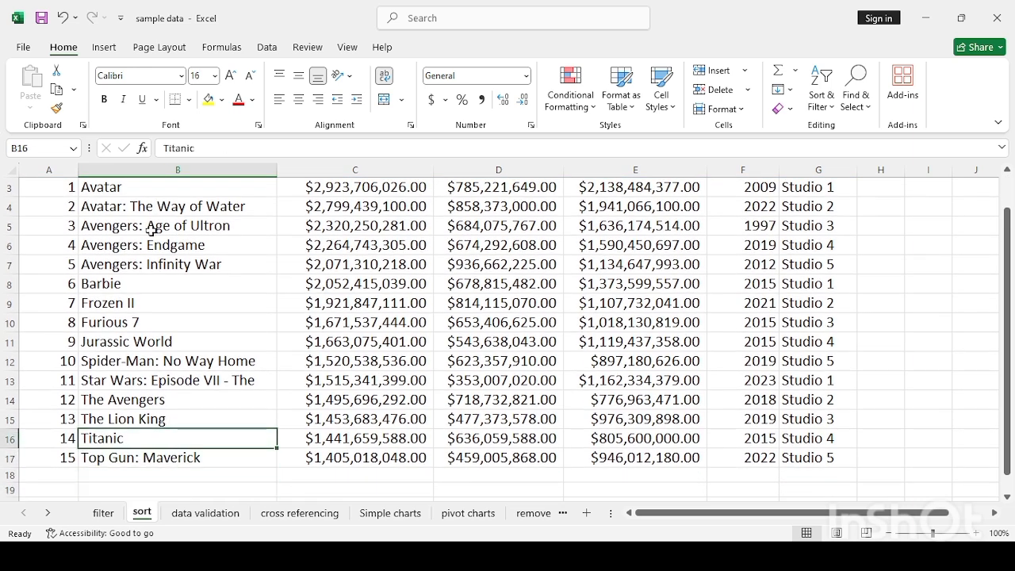
key("Up")
key("Up")
key("Up")
key("Up")
key("Up")
key("Up")
key("Up")
key("Up")
key("Up")
key("Up")
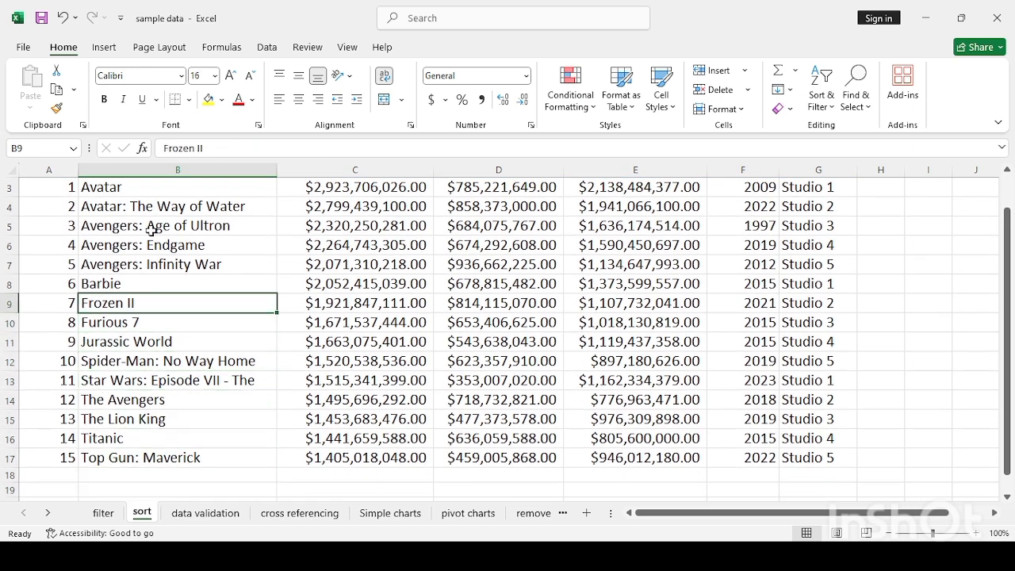
left_click_drag(140, 228, 138, 453)
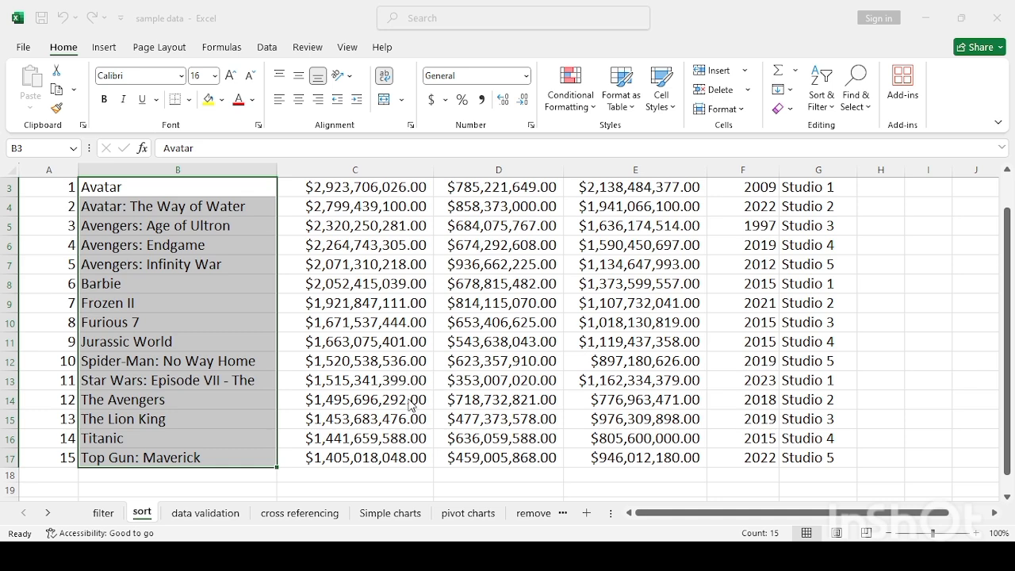
- Re-sort the film titles Z to A, then go to the data validation sheet
key("Return")
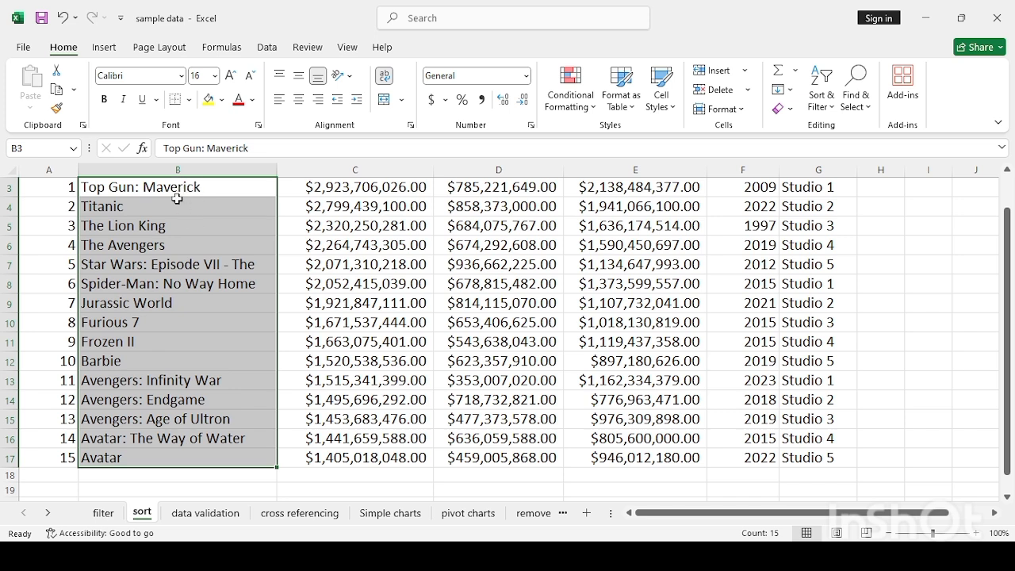
left_click(168, 453)
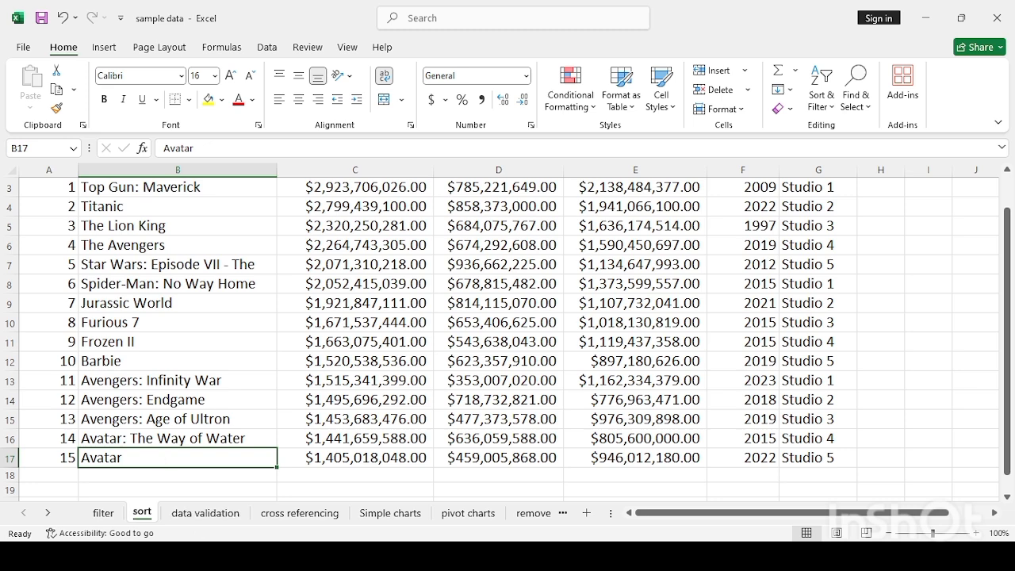
left_click(197, 519)
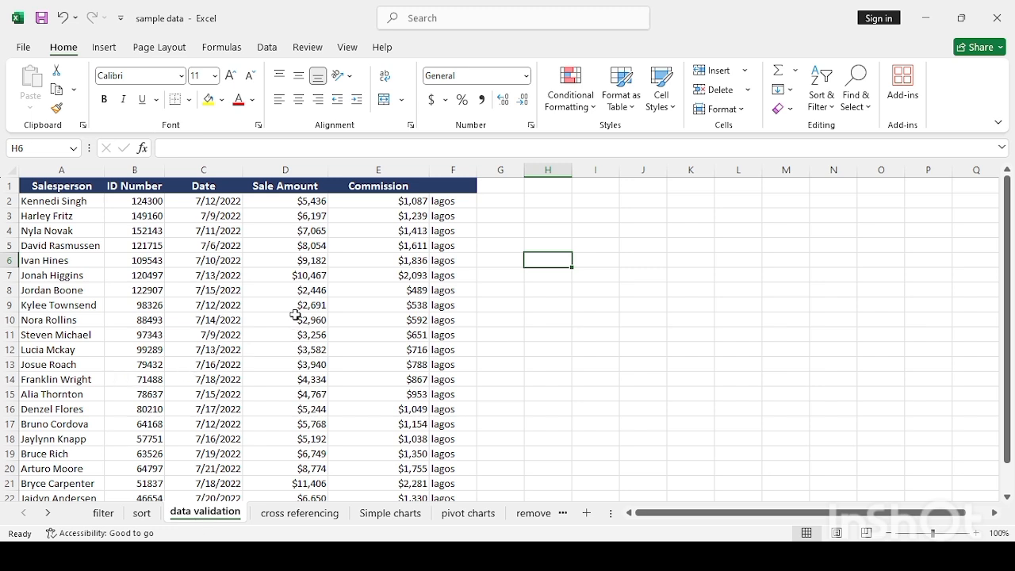
- On the Data tab, select the Sale Amount values D2 through D23
left_click(267, 47)
left_click_drag(306, 200, 283, 465)
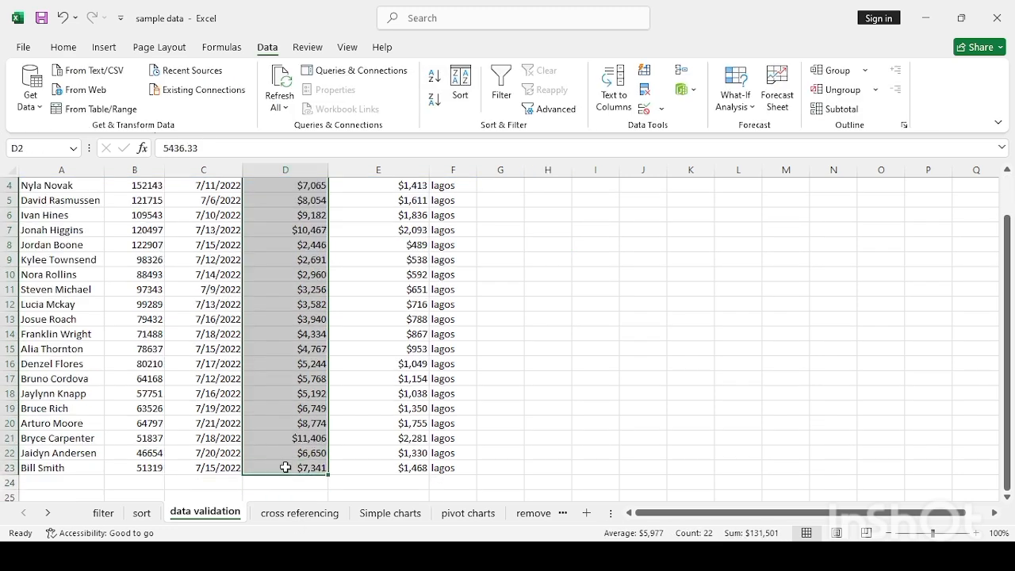
- Open Data Validation to restrict Sale Amount to values between 1000 and 10000
left_click(662, 112)
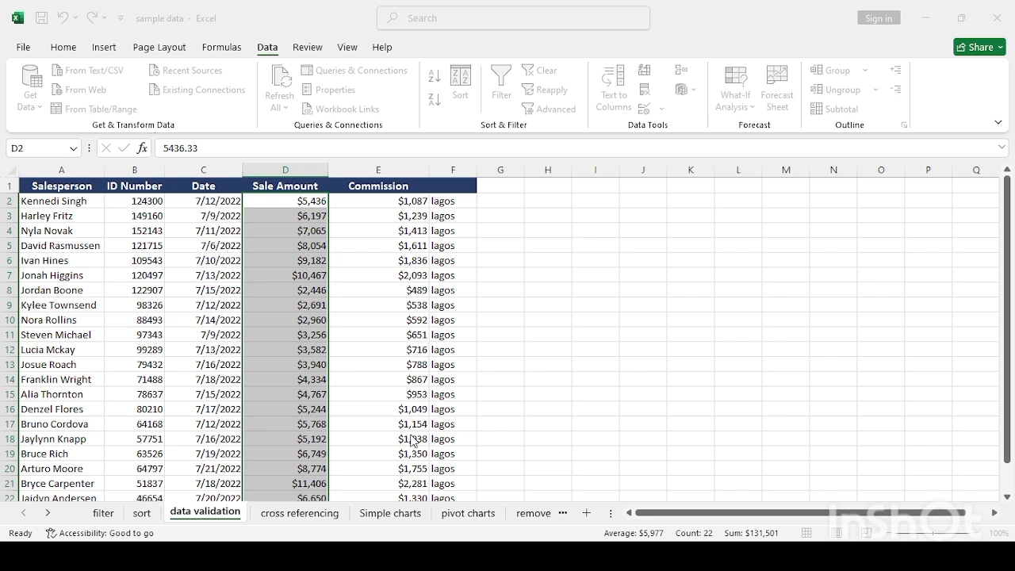
- Confirm the Sale Amount validation rule, then put D5 into edit mode
key("Return")
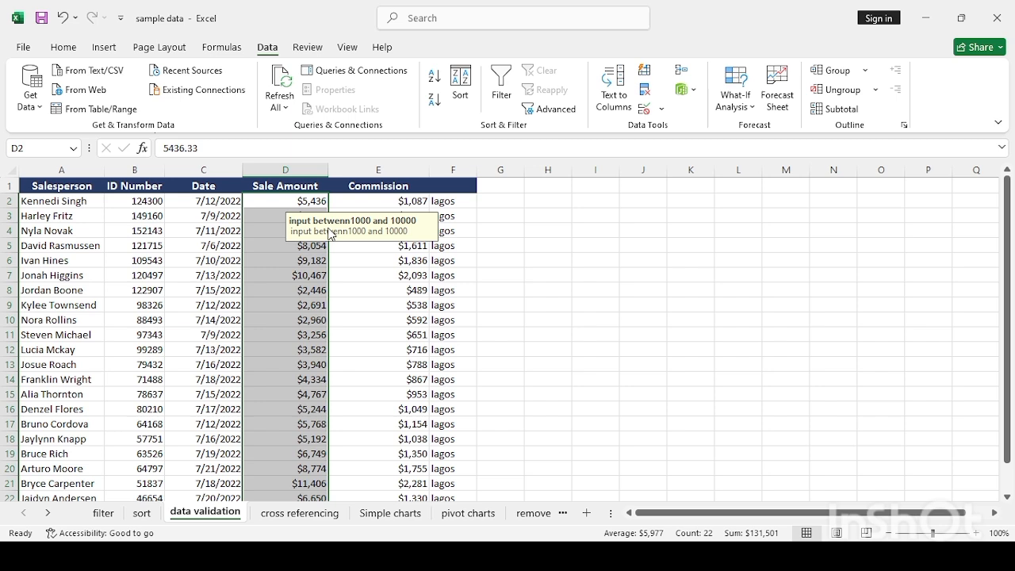
left_click(392, 273)
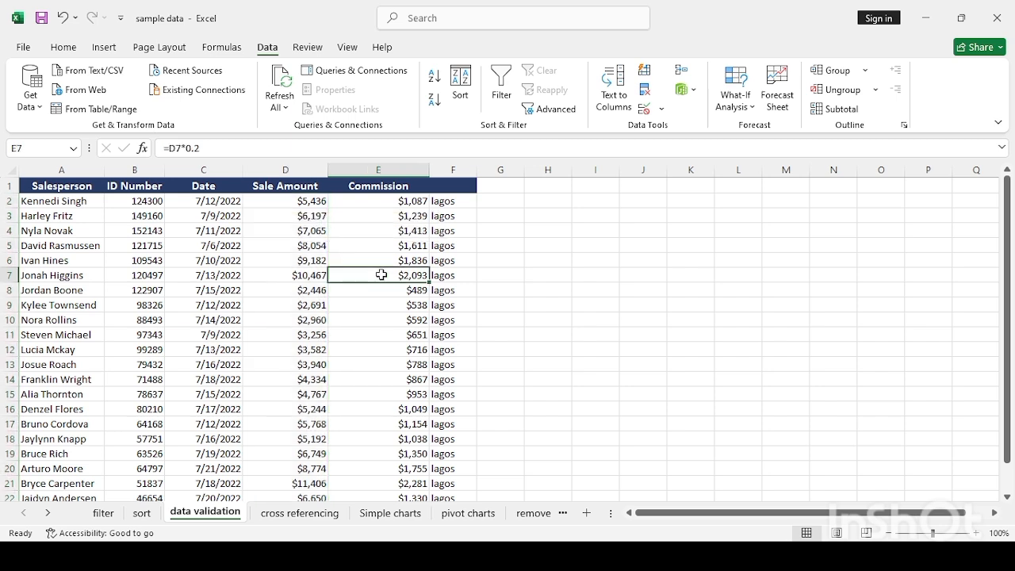
left_click(305, 245)
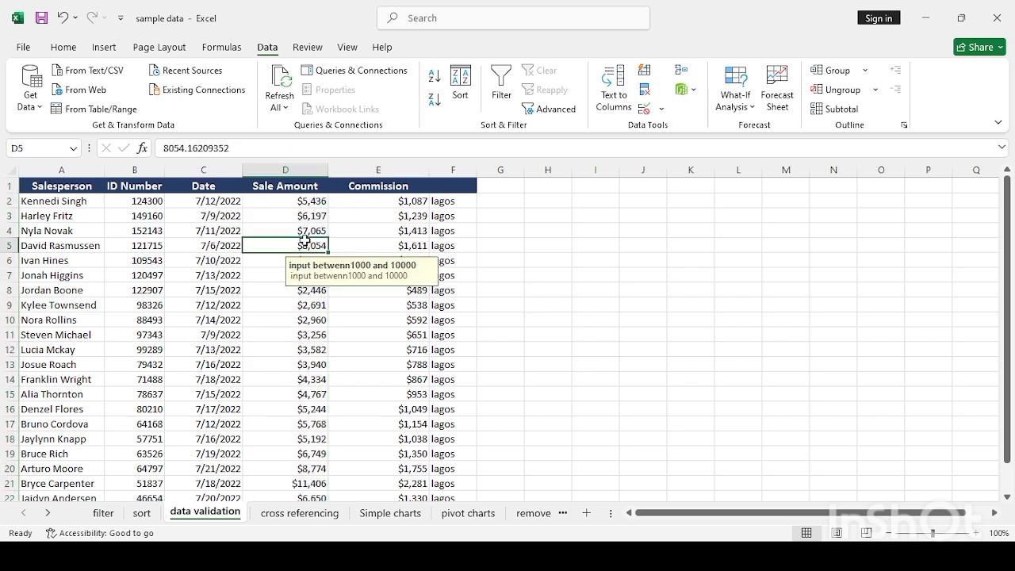
double_click(306, 245)
- Enter 20000 in D5 and cancel the rejection so D5 stays $8,054
key("BackSpace")
key("BackSpace")
key("BackSpace")
key("BackSpace")
key("BackSpace")
key("BackSpace")
key("BackSpace")
key("BackSpace")
key("BackSpace")
key("BackSpace")
key("BackSpace")
key("BackSpace")
key("BackSpace")
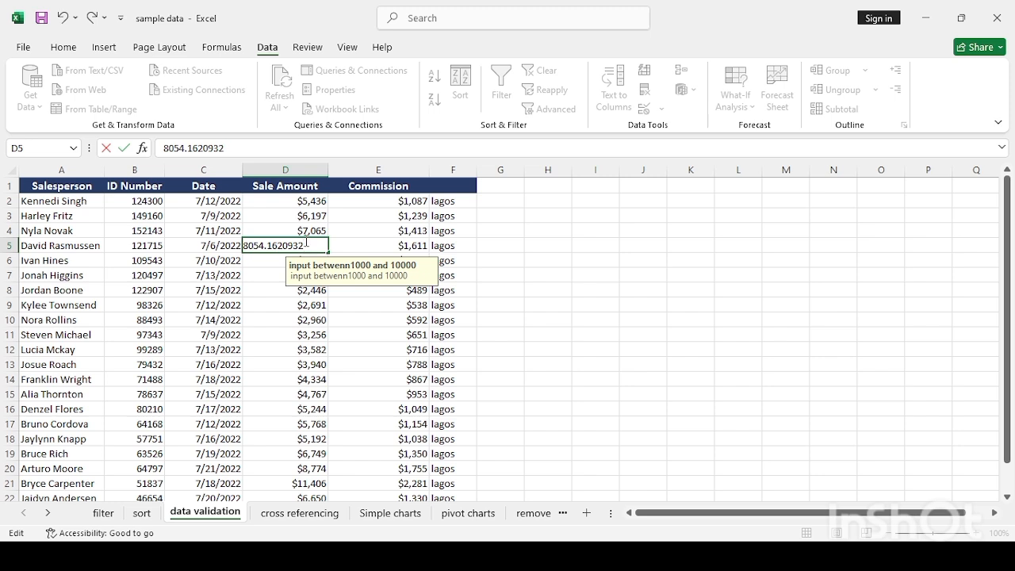
type("2")
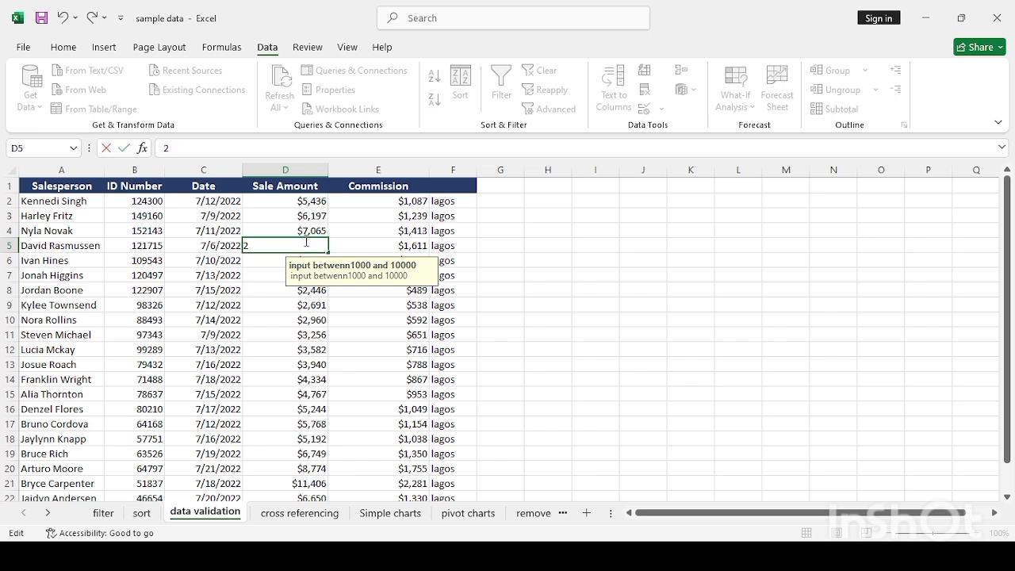
type("0000")
key("Return")
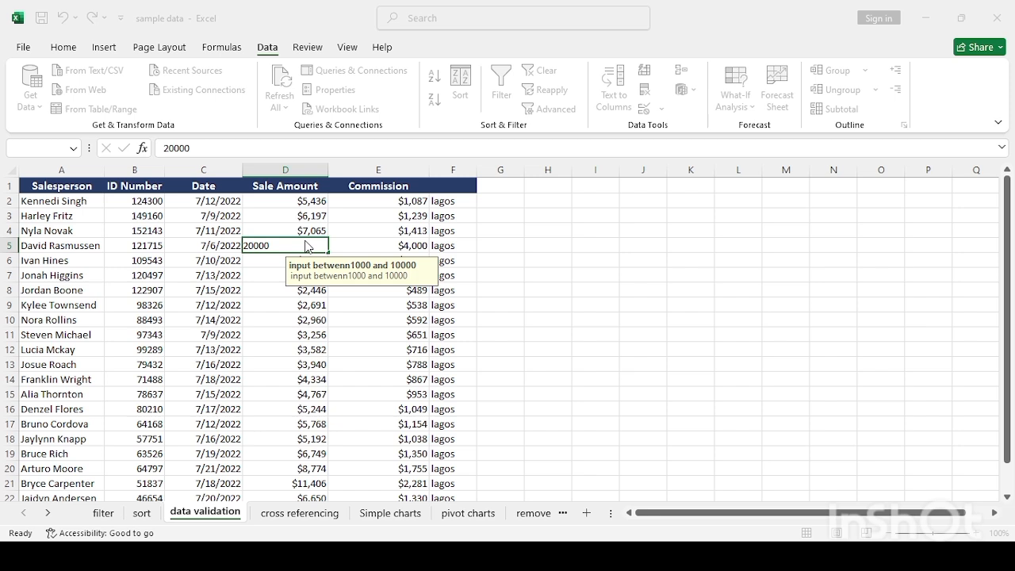
key("Escape")
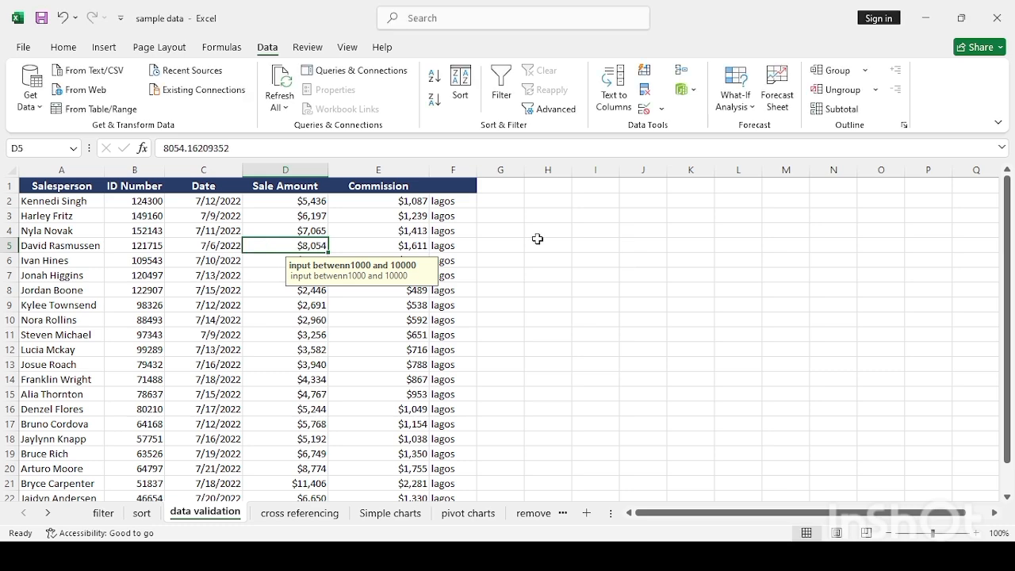
- Select the location cells in column F and start entering a Data Validation list source
left_click(463, 215)
left_click(458, 201)
left_click_drag(458, 201, 436, 459)
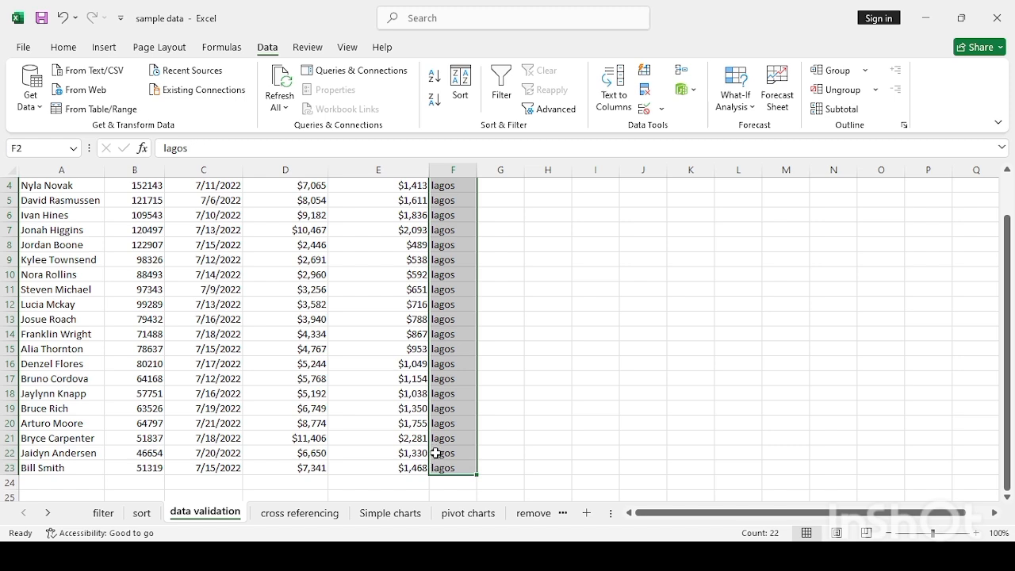
left_click(662, 111)
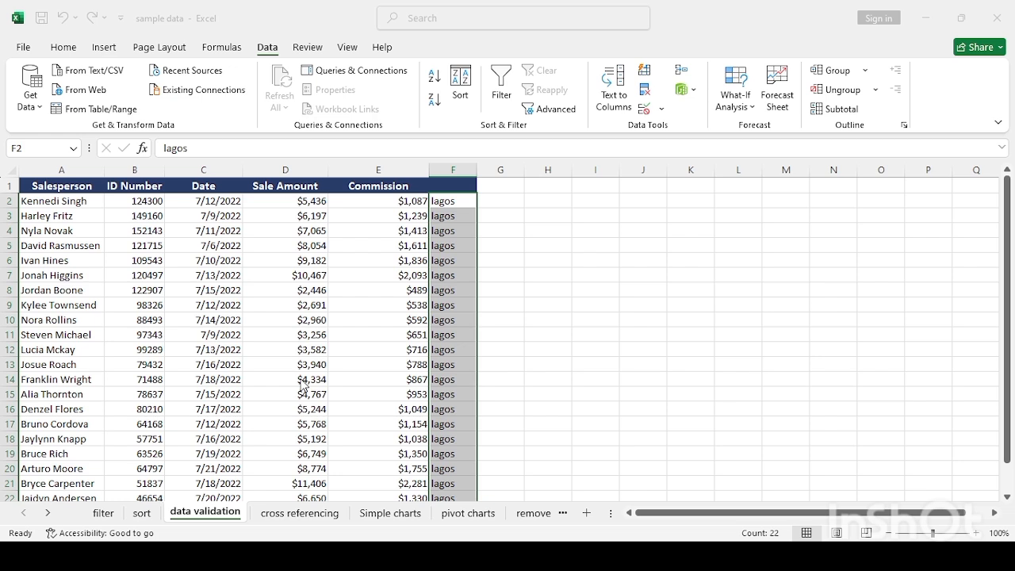
type("l")
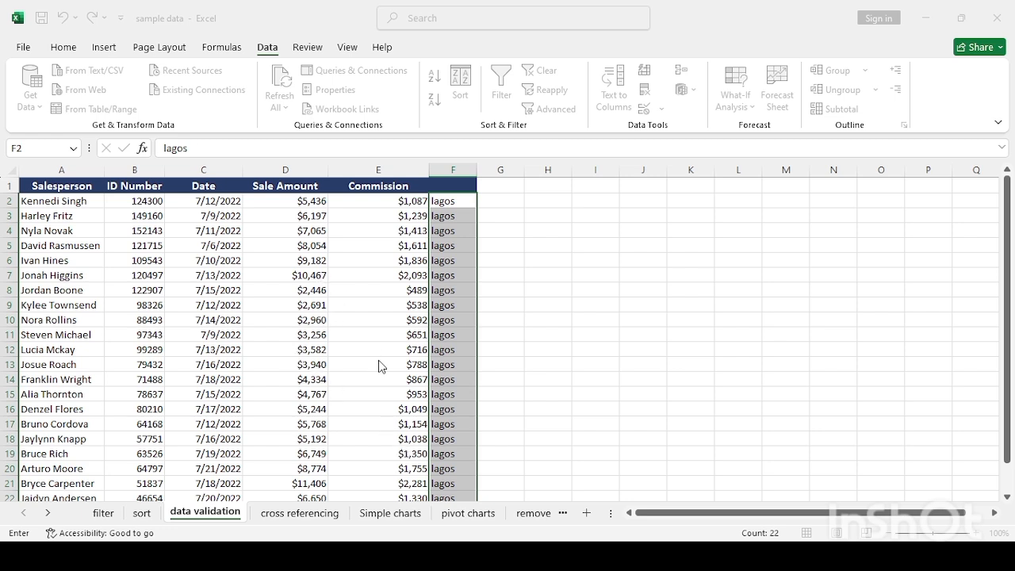
- Apply the column F location rule and test it: kaduna in F19 is rejected, leaving lagos
left_click(419, 453)
double_click(453, 236)
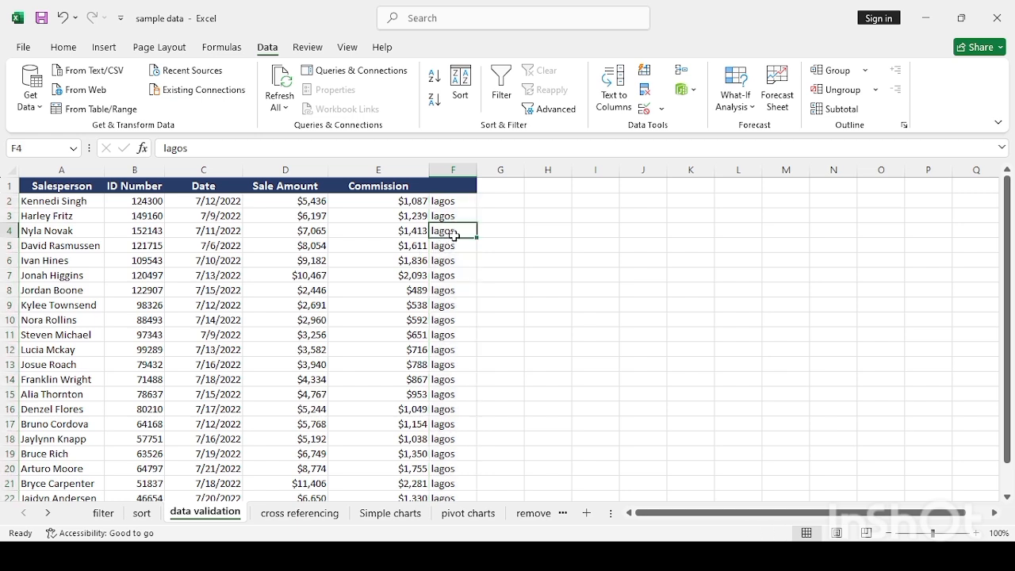
double_click(451, 273)
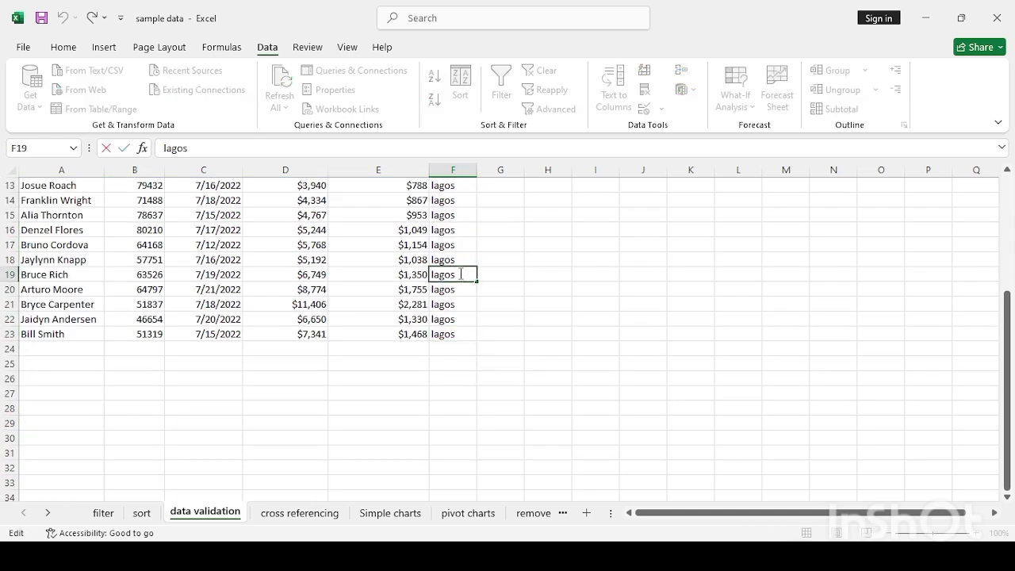
key("BackSpace")
key("BackSpace")
key("BackSpace")
key("BackSpace")
key("BackSpace")
type("kaduna")
key("Return")
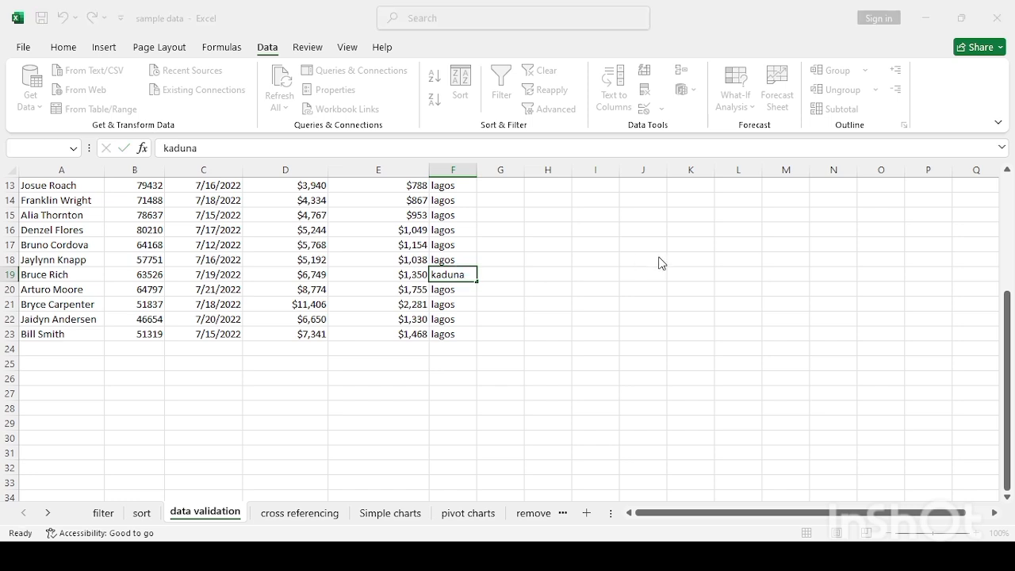
key("Escape")
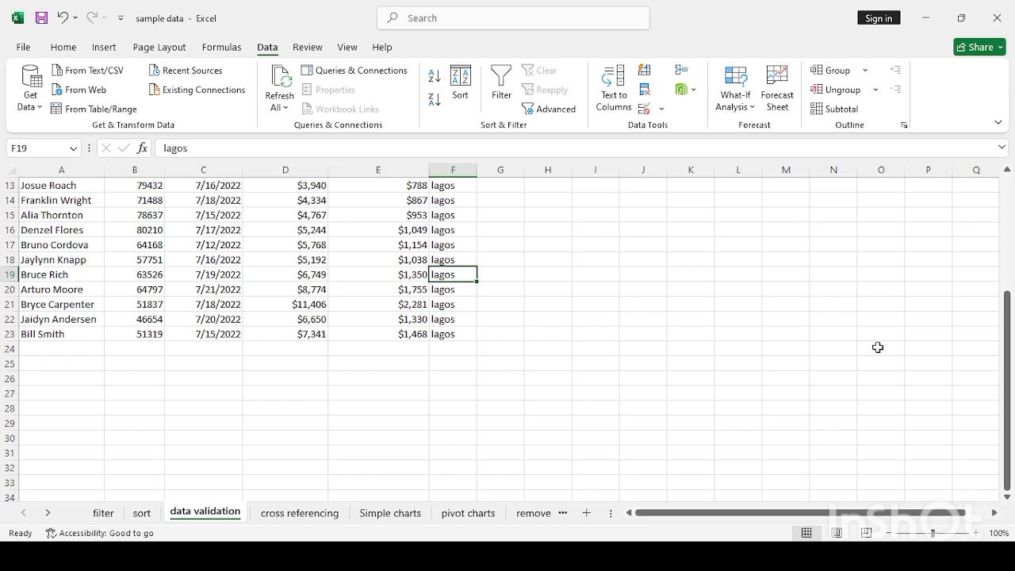
left_click(933, 358)
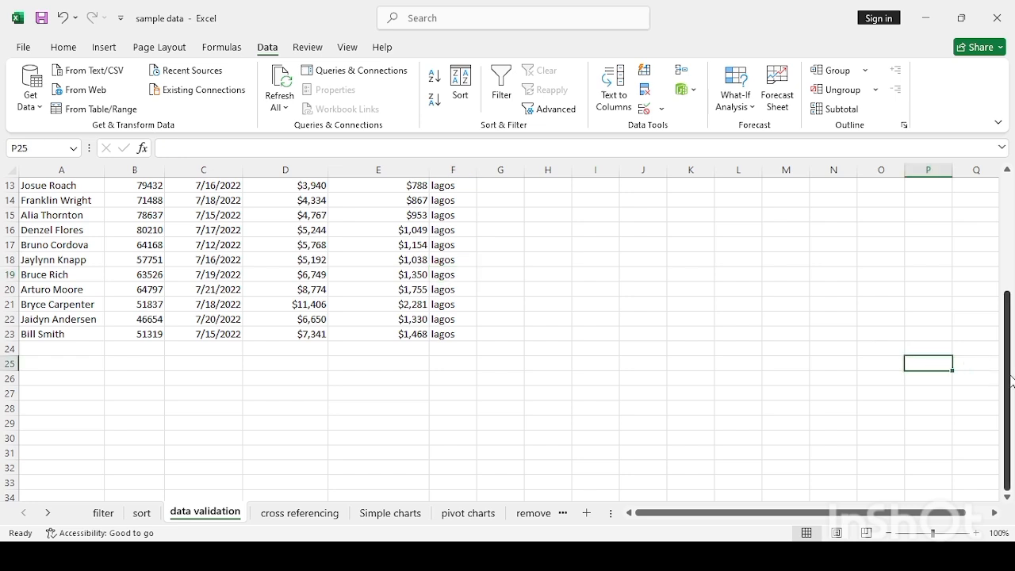
scroll(1011, 381, "up", 4)
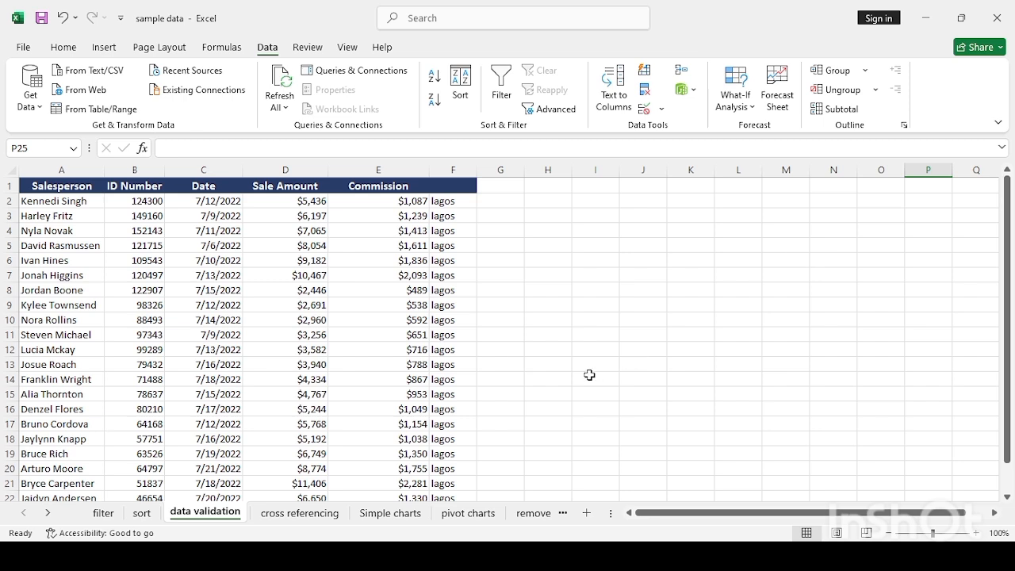
- Copy the entire data validation sheet and try pasting it at B3 on Simple charts
left_click(388, 517)
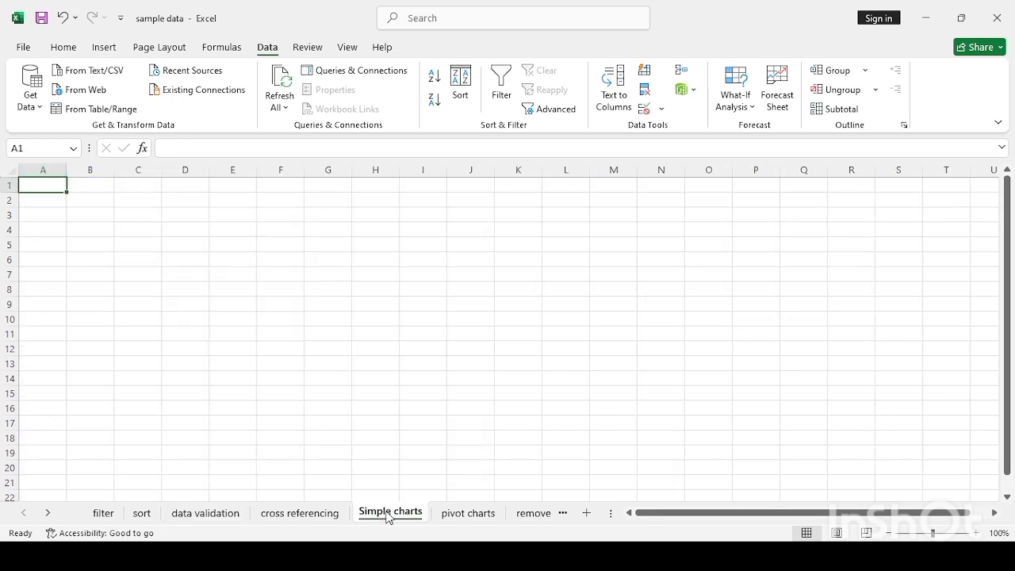
left_click(319, 516)
left_click(219, 516)
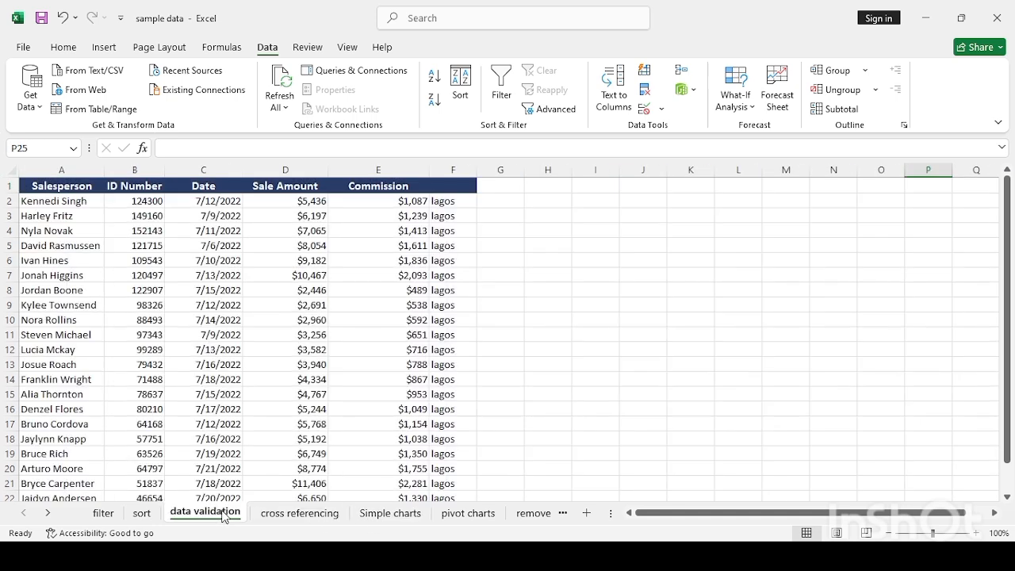
left_click(162, 346)
left_click(94, 268)
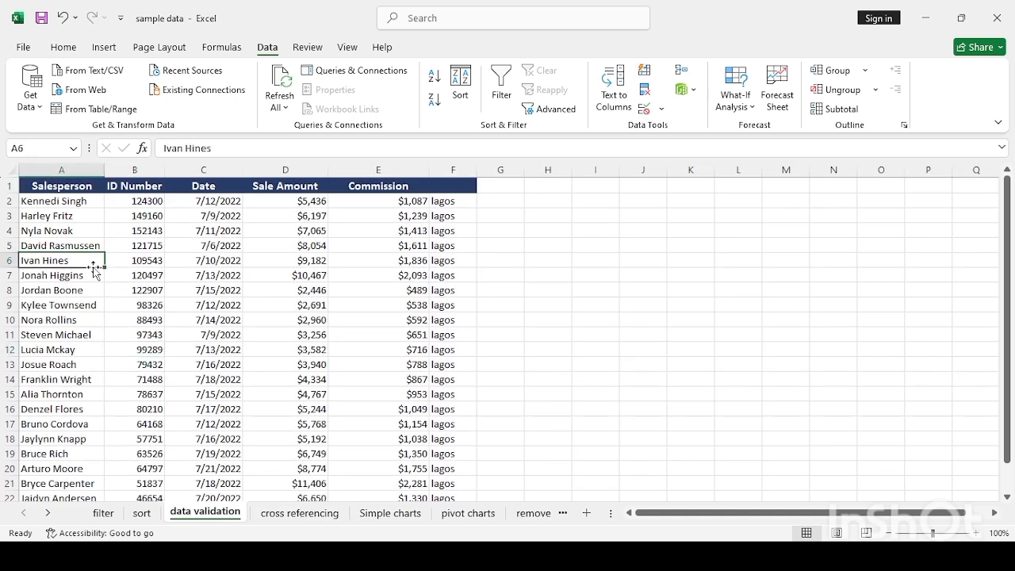
key("ctrl+a")
key("ctrl+a")
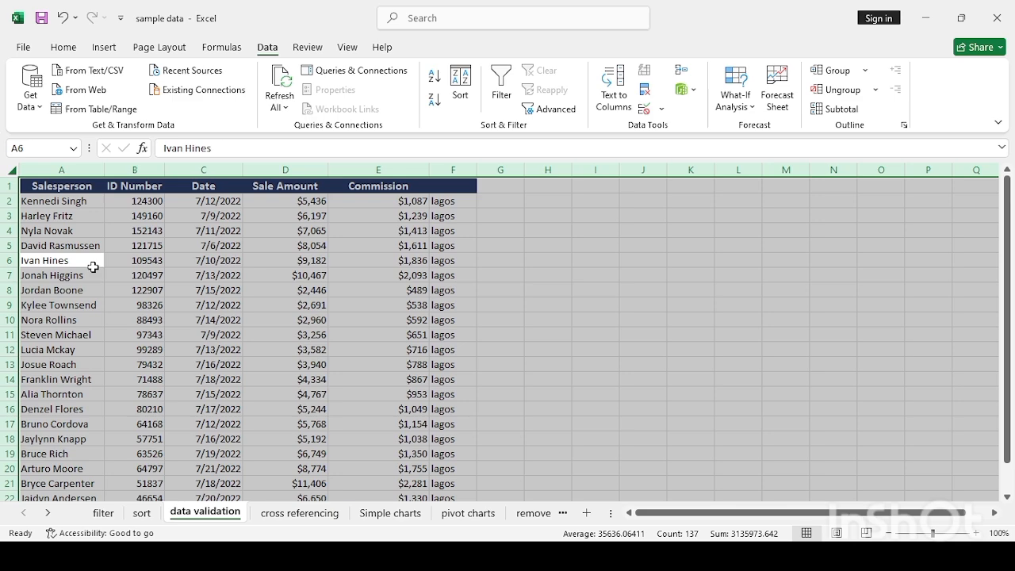
key("ctrl+c")
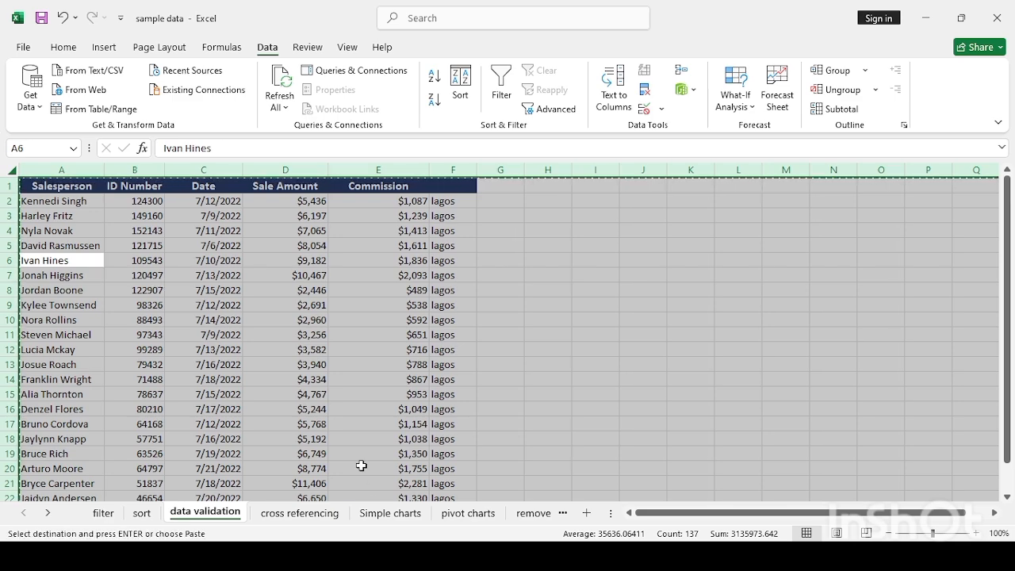
left_click(389, 514)
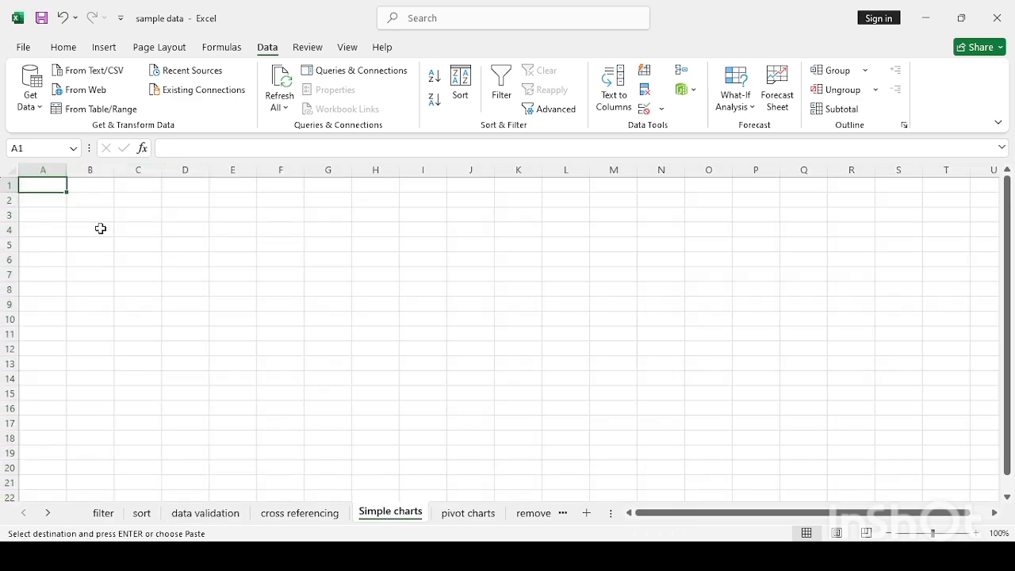
left_click(87, 214)
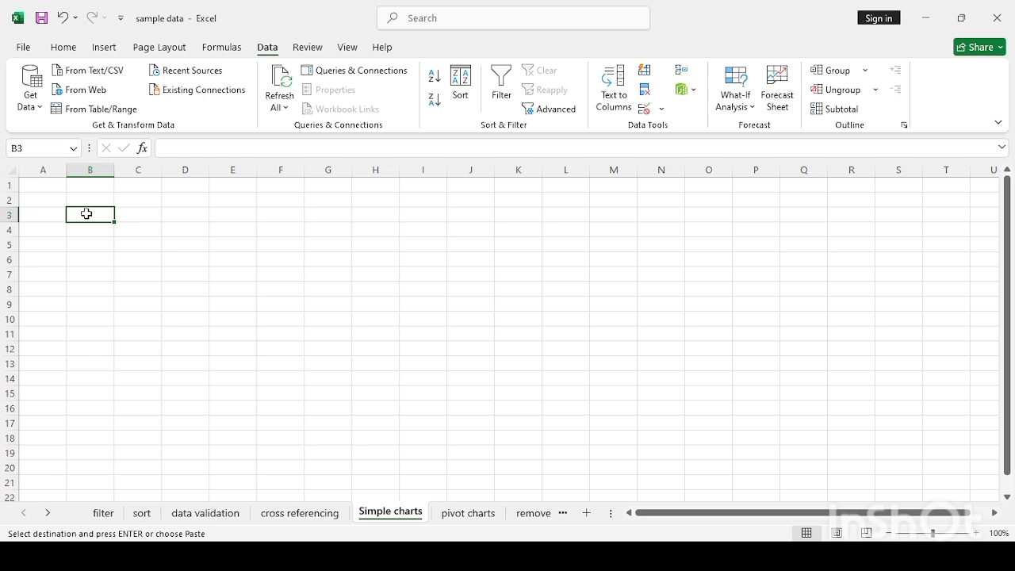
key("ctrl+v")
- Cancel that copy, copy only the sales table A1:F23, and go to Simple charts
left_click(189, 516)
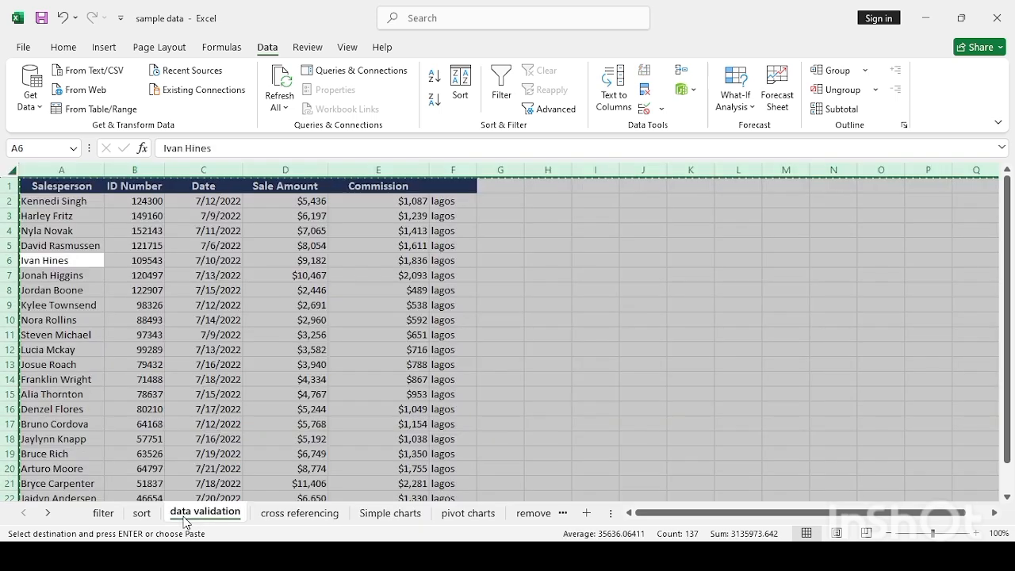
left_click(147, 369)
left_click(147, 349)
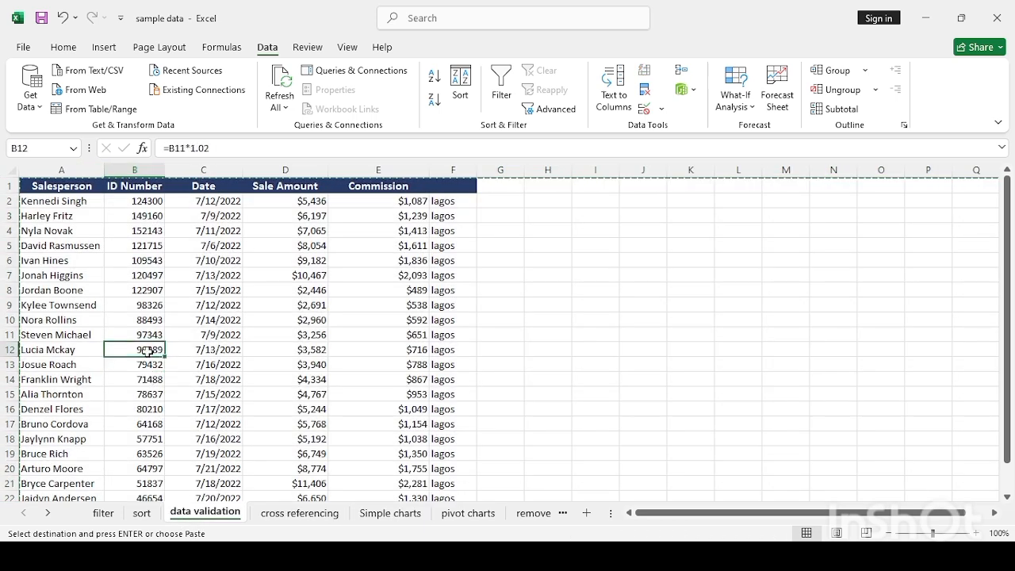
key("Escape")
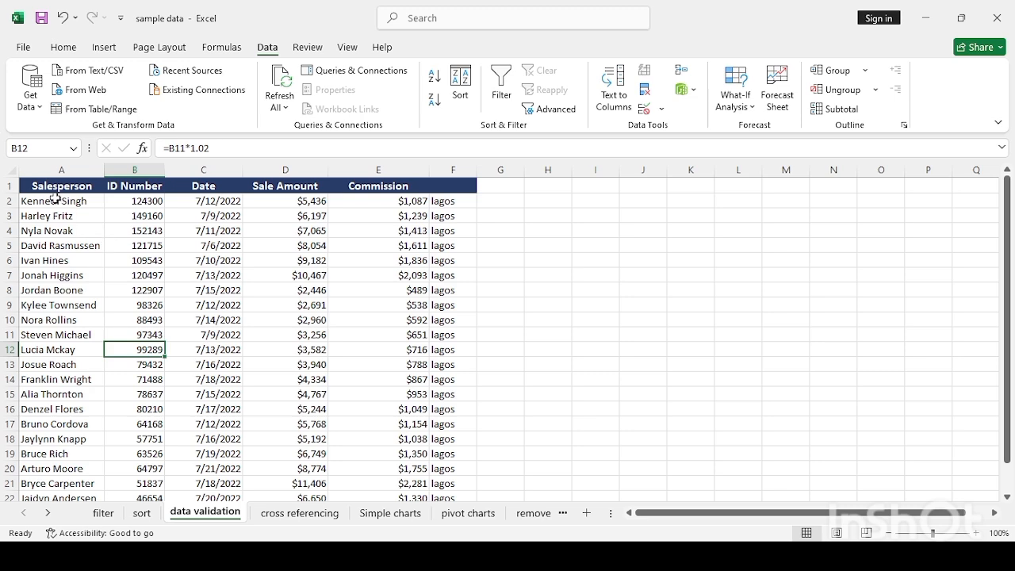
left_click_drag(54, 188, 446, 468)
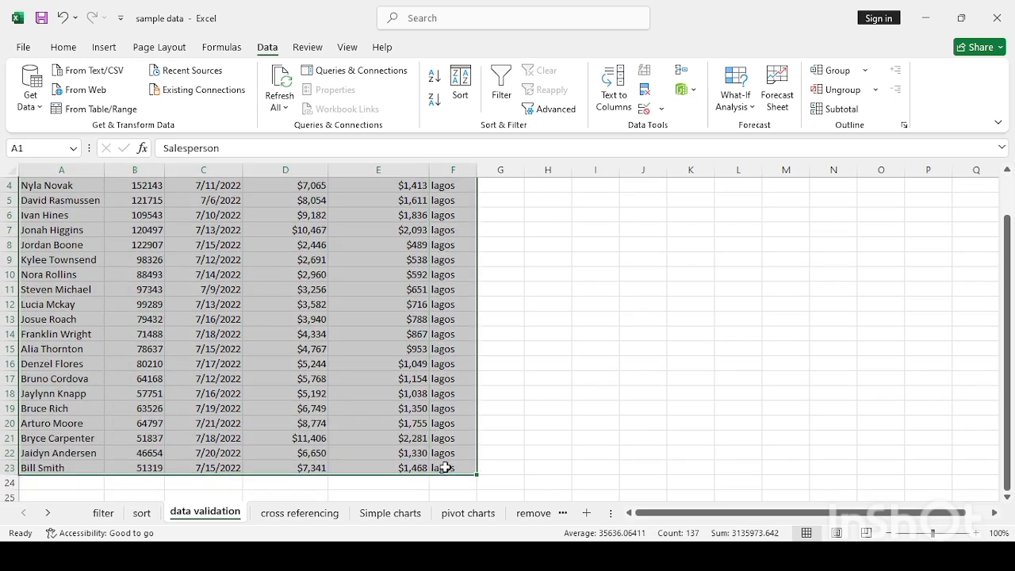
key("ctrl+c")
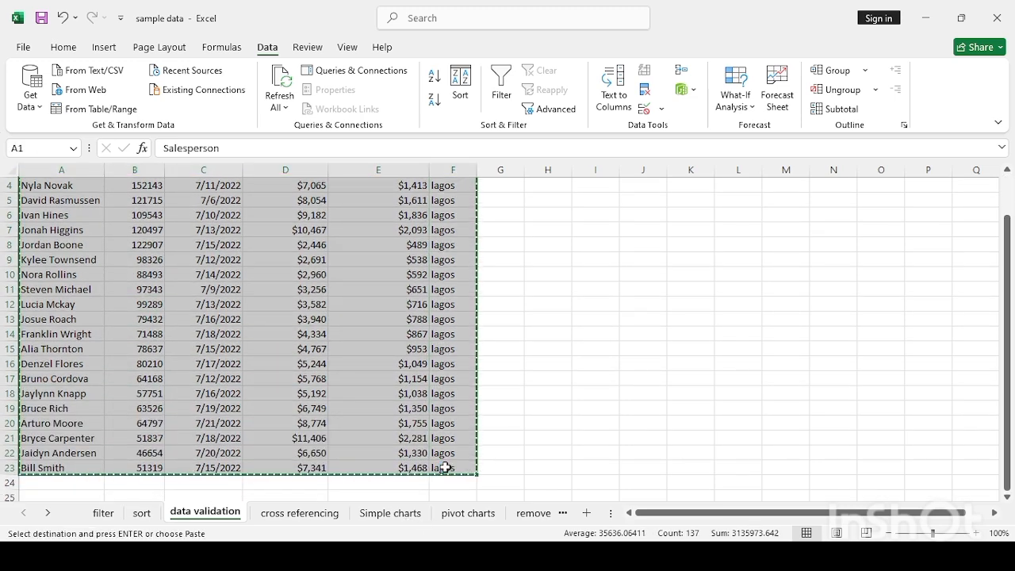
left_click(421, 516)
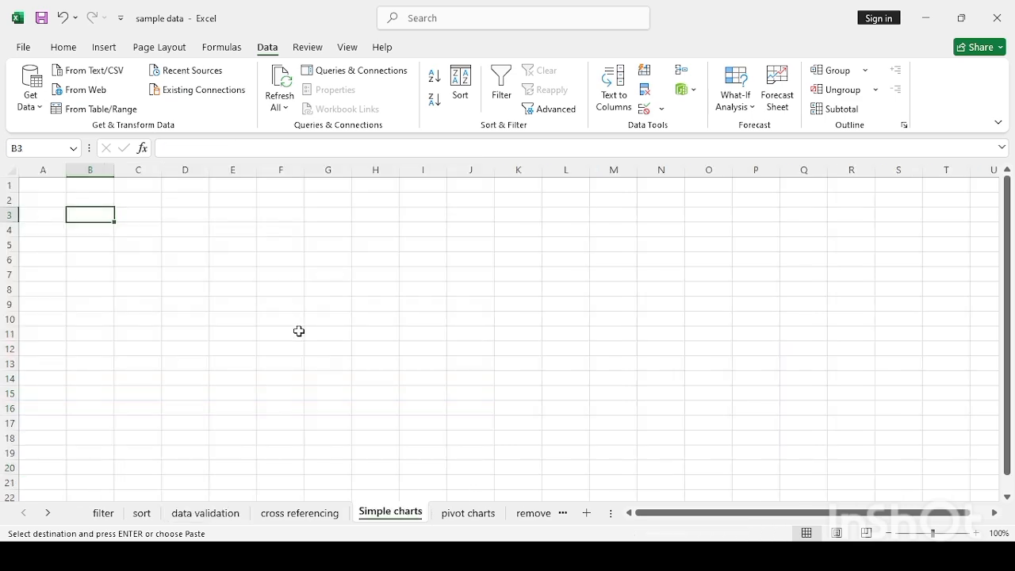
- Paste the sales table at B3 and widen its columns so every value shows
key("ctrl+v")
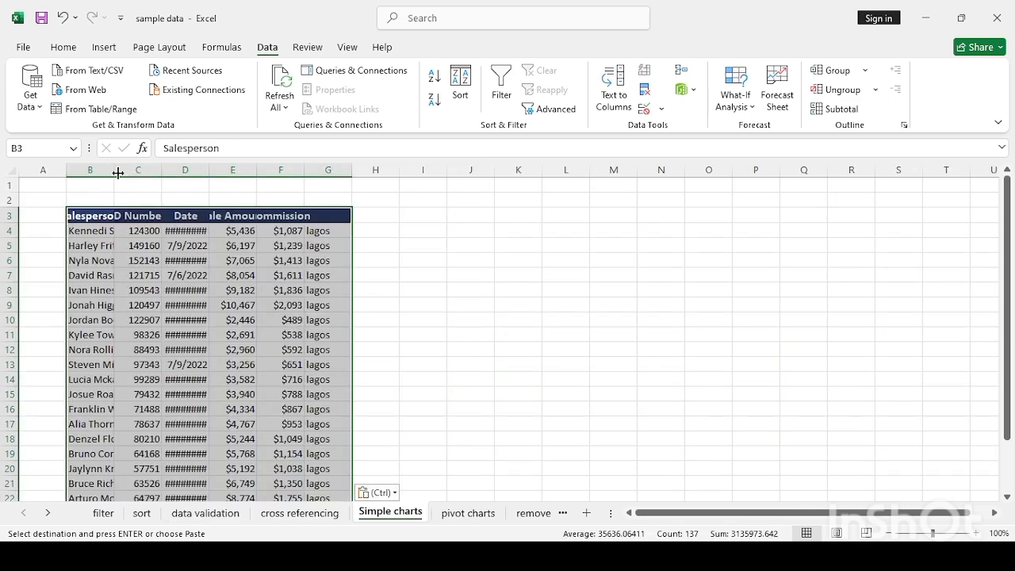
left_click_drag(114, 170, 478, 168)
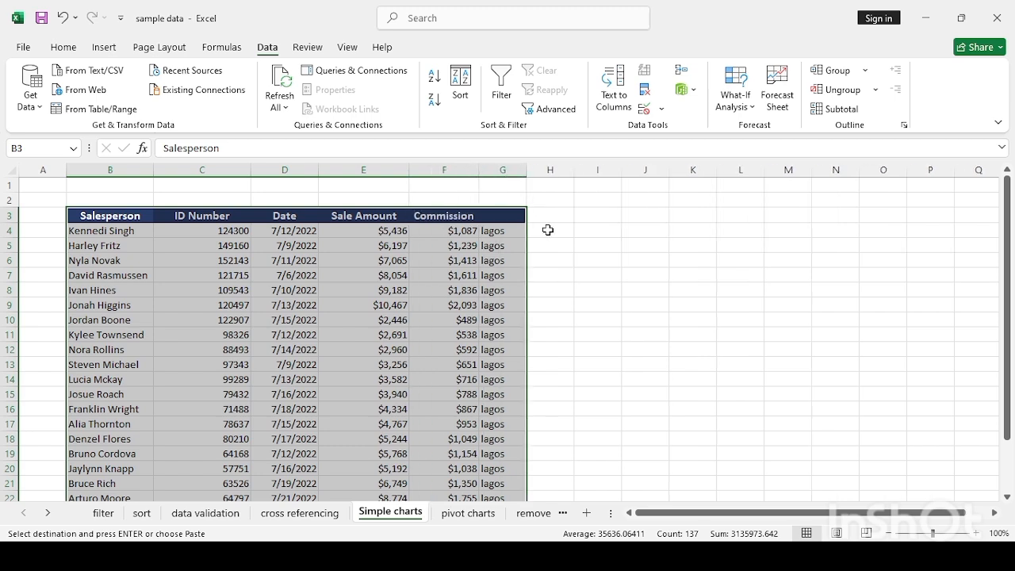
left_click(547, 230)
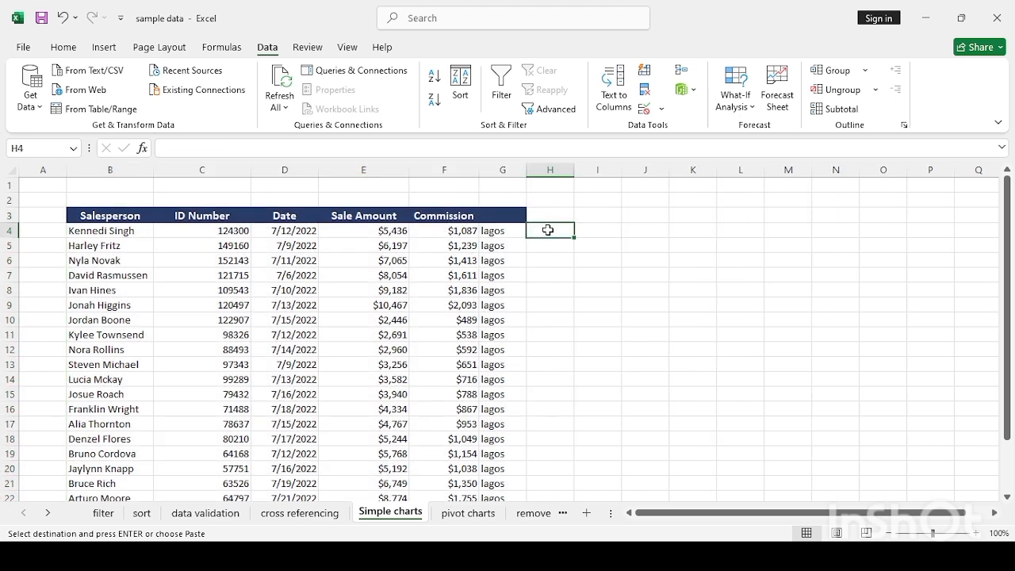
left_click(666, 291)
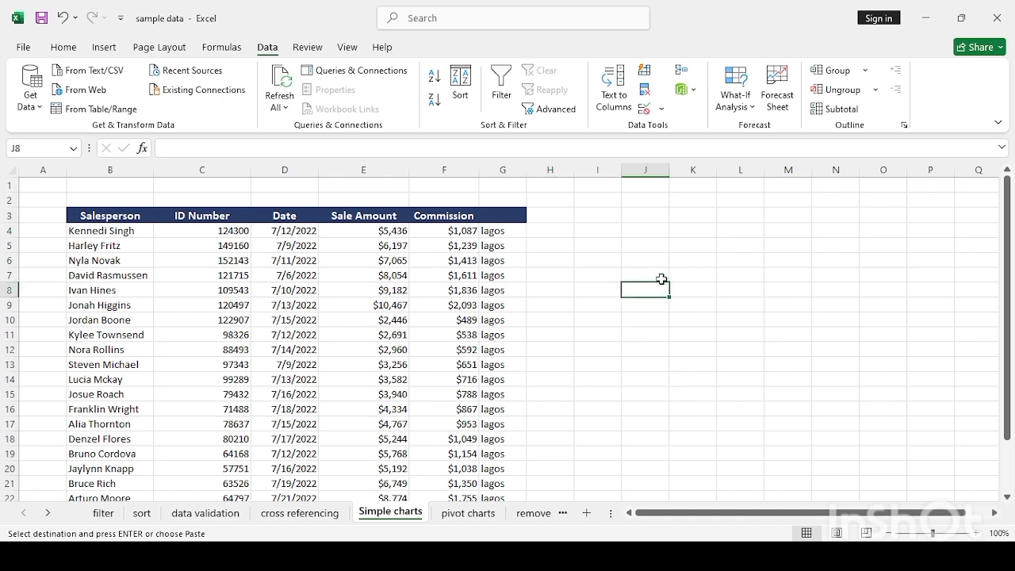
left_click(661, 278)
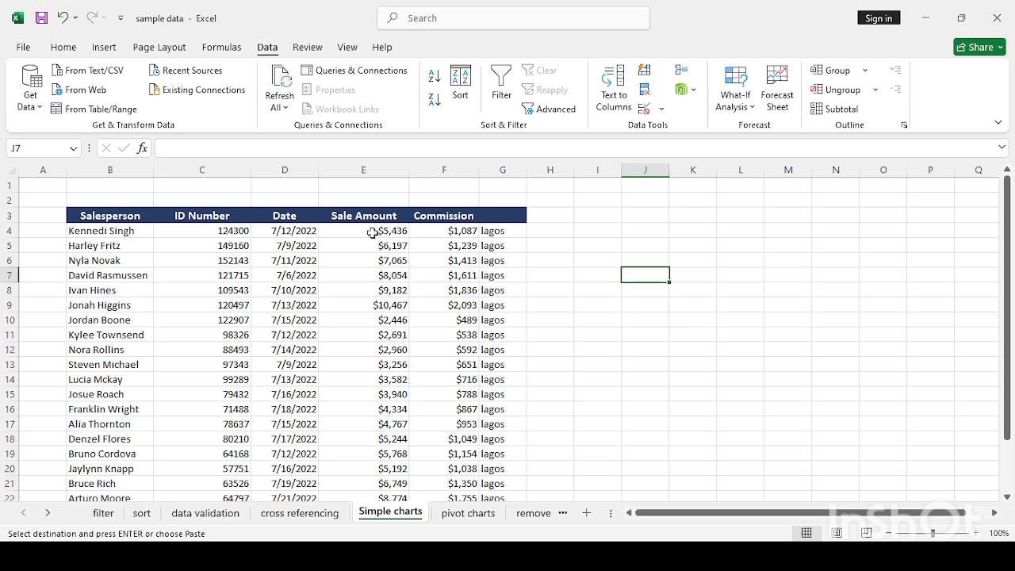
- Select E4:F25 and insert a Clustered Column chart from Recommended Charts
left_click_drag(369, 233, 420, 485)
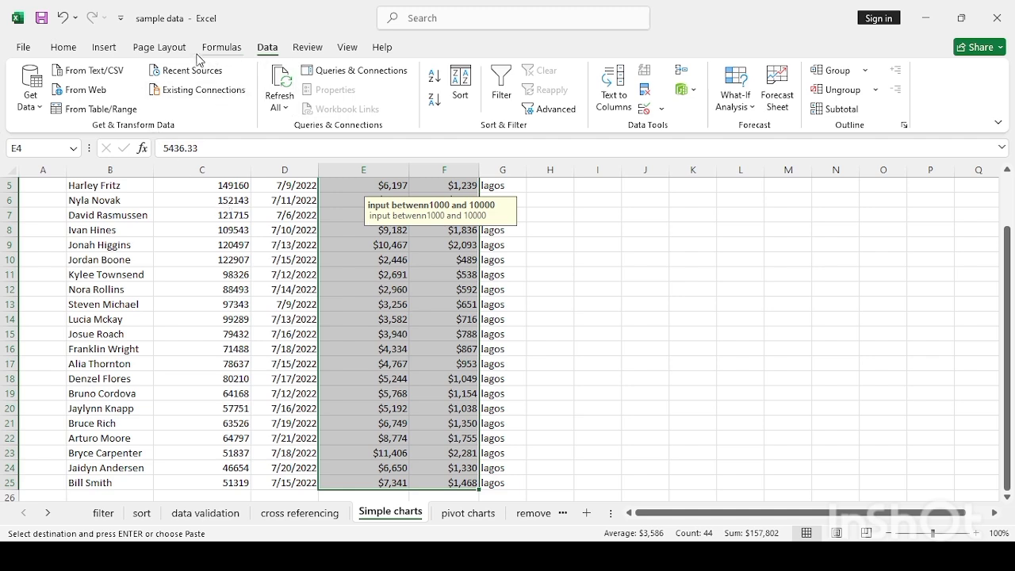
left_click(63, 49)
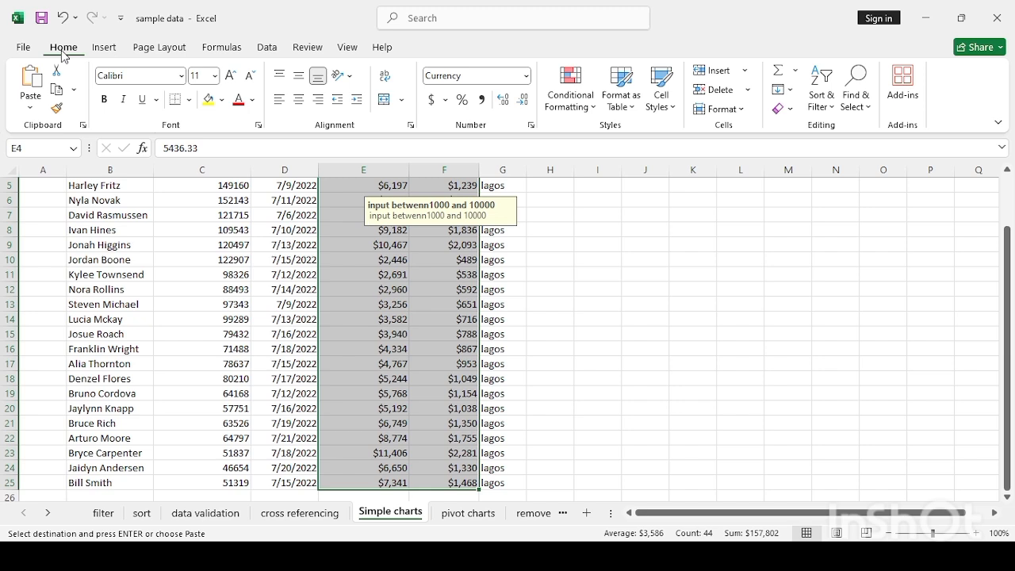
left_click(116, 50)
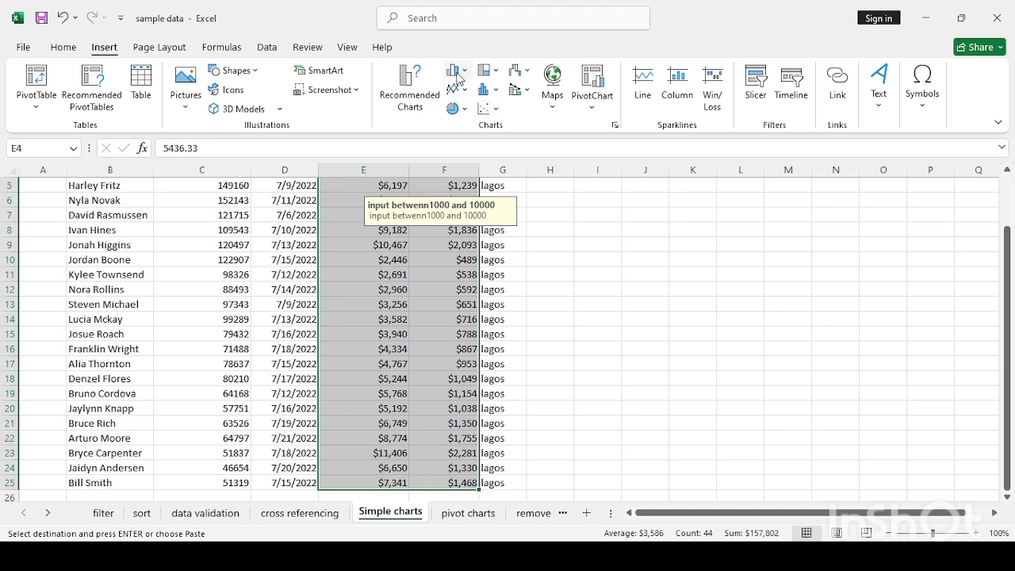
left_click(400, 106)
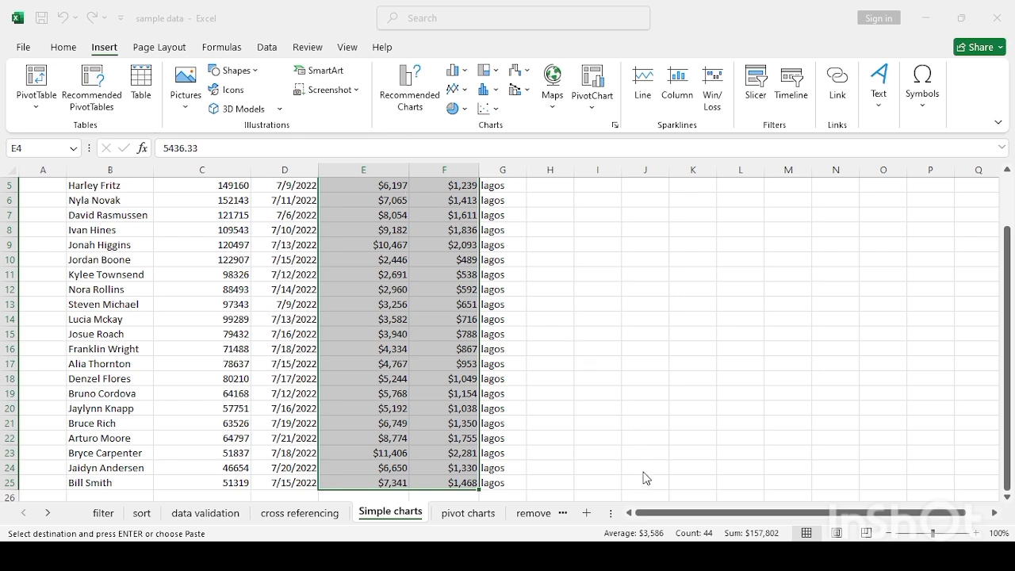
key("alt+F1")
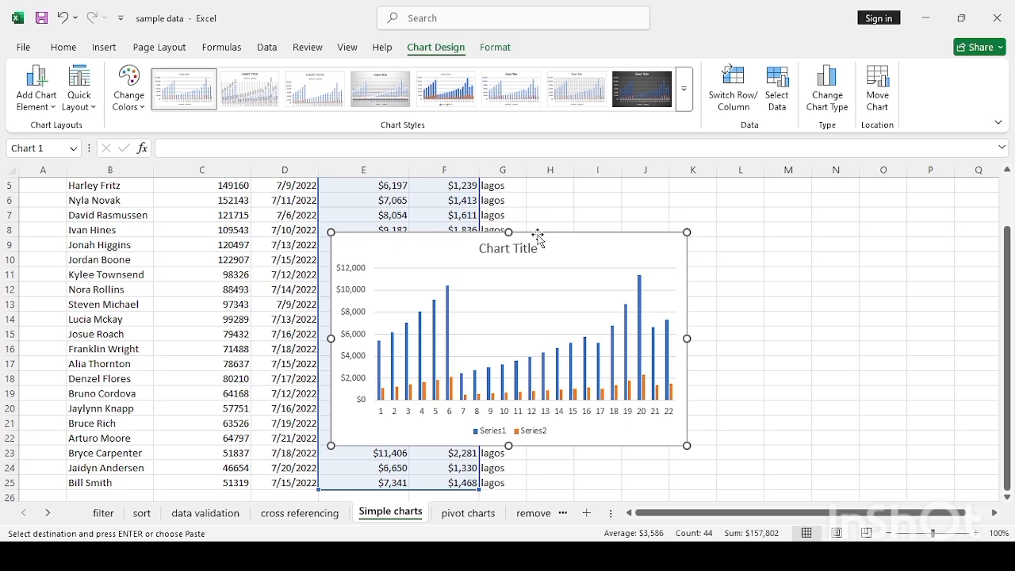
- Drag the chart off the data to columns H–O, right of the sales table
left_click_drag(538, 236, 737, 223)
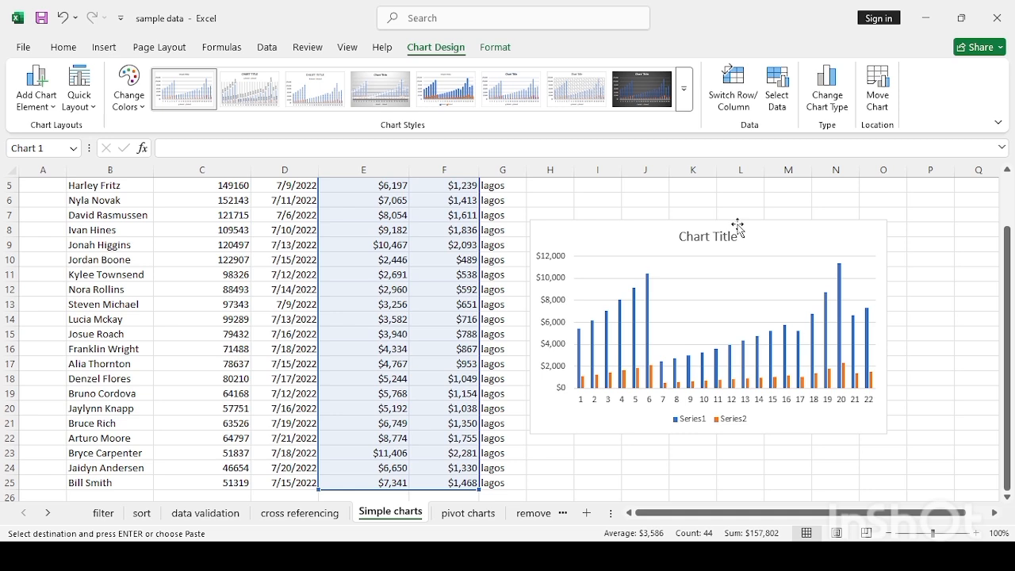
left_click(744, 238)
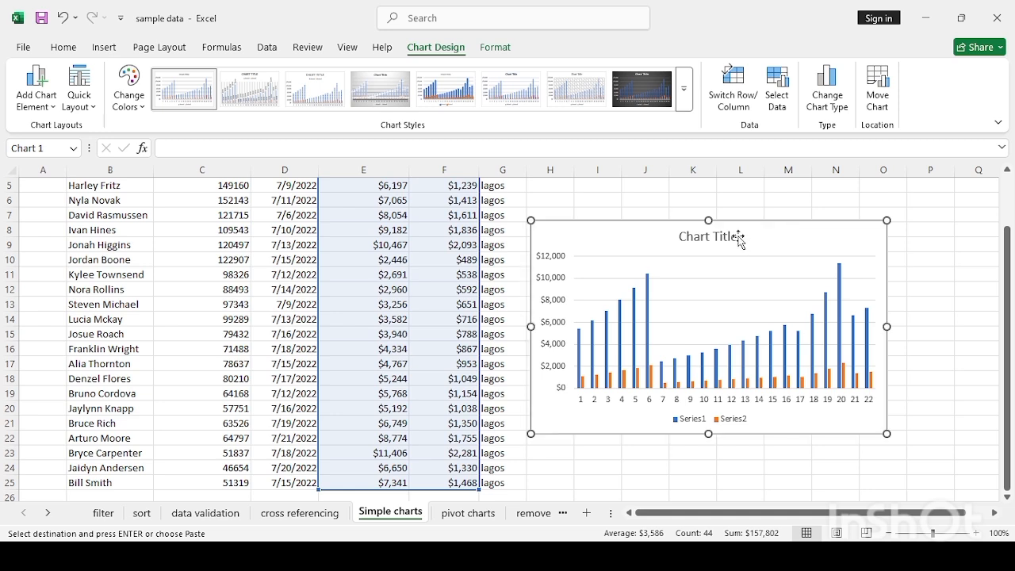
left_click(738, 236)
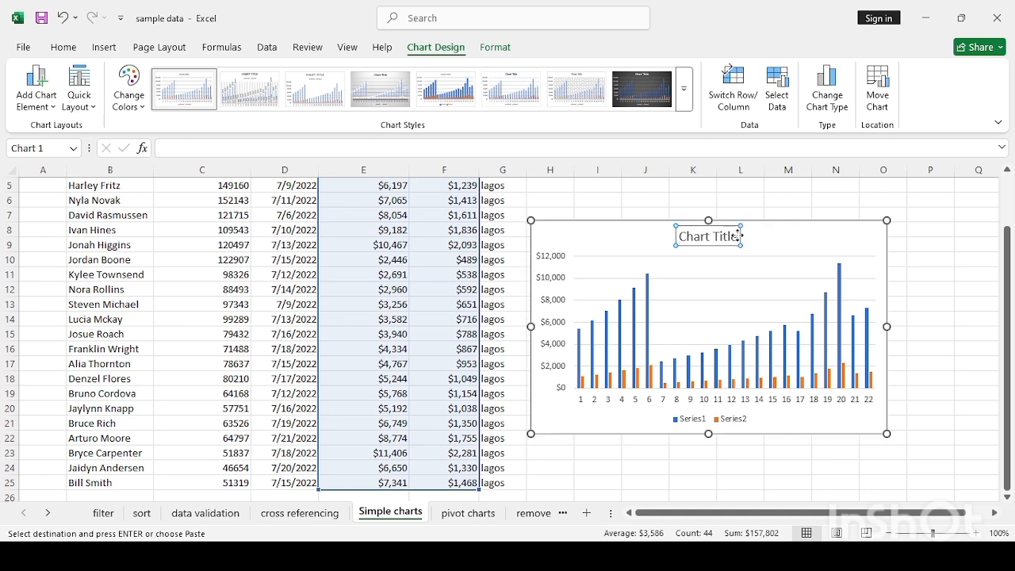
- Retitle the chart 'Sales/Comission', undoing an accidental paste into the title
double_click(738, 237)
double_click(726, 236)
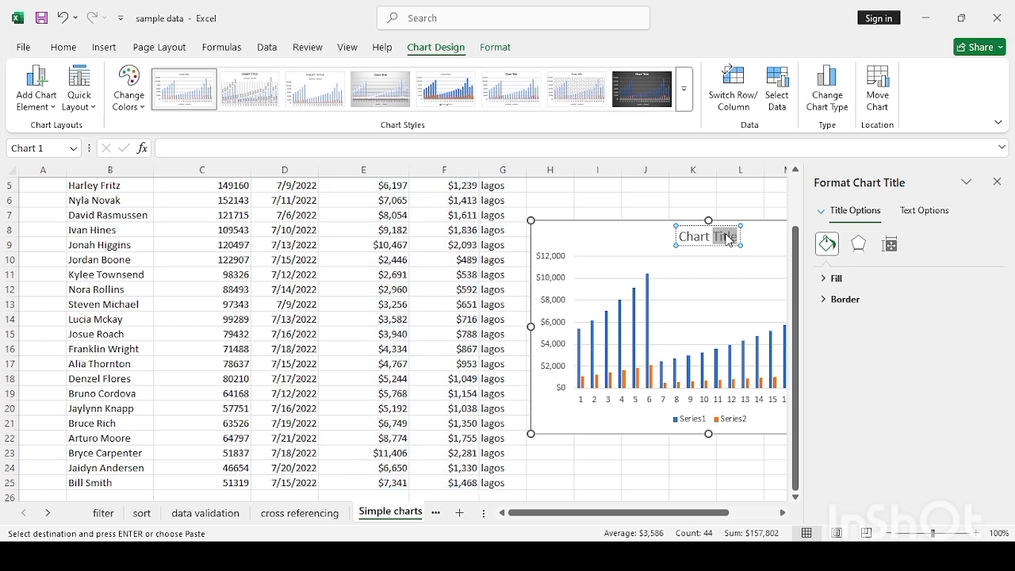
left_click(727, 238)
left_click(738, 236)
key("BackSpace")
key("BackSpace")
key("BackSpace")
key("BackSpace")
key("BackSpace")
key("BackSpace")
key("BackSpace")
key("BackSpace")
key("BackSpace")
key("BackSpace")
key("BackSpace")
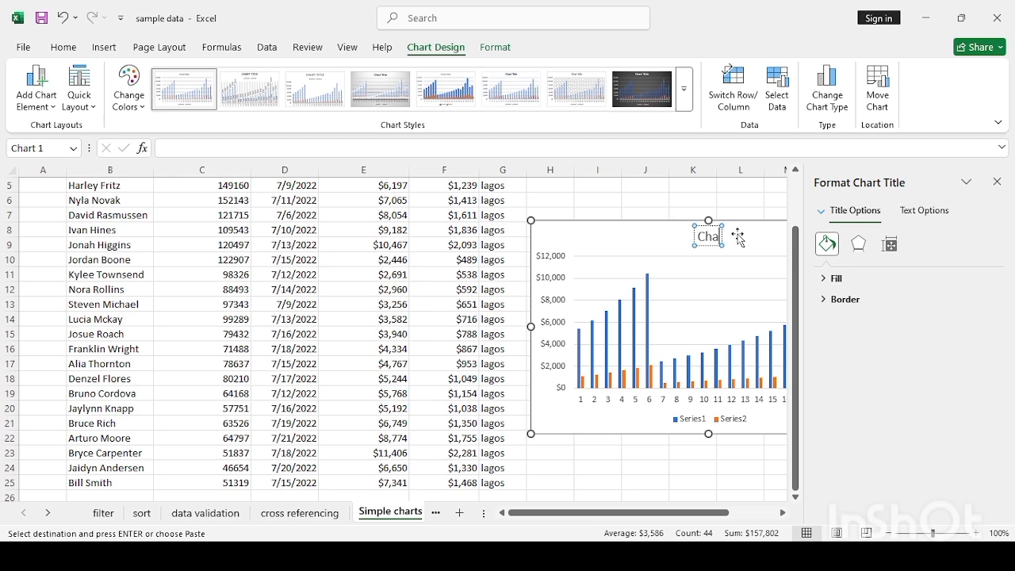
type("Sales/")
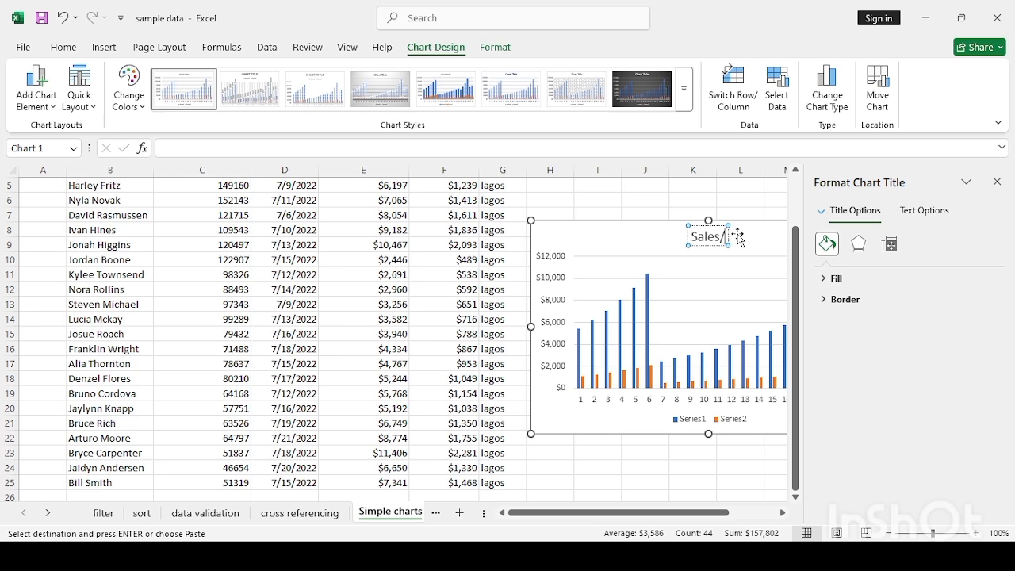
type("Comi")
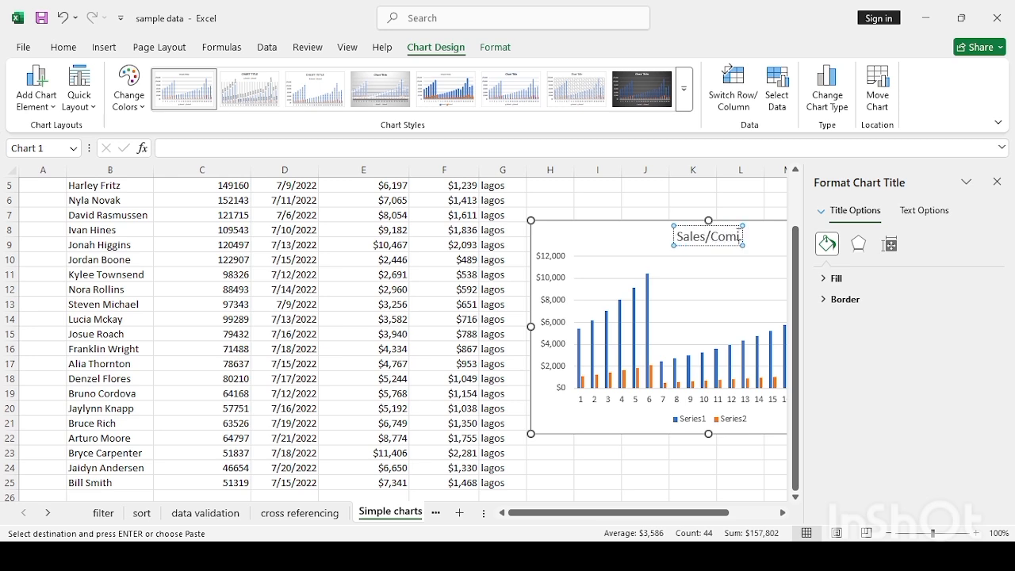
type("ssion")
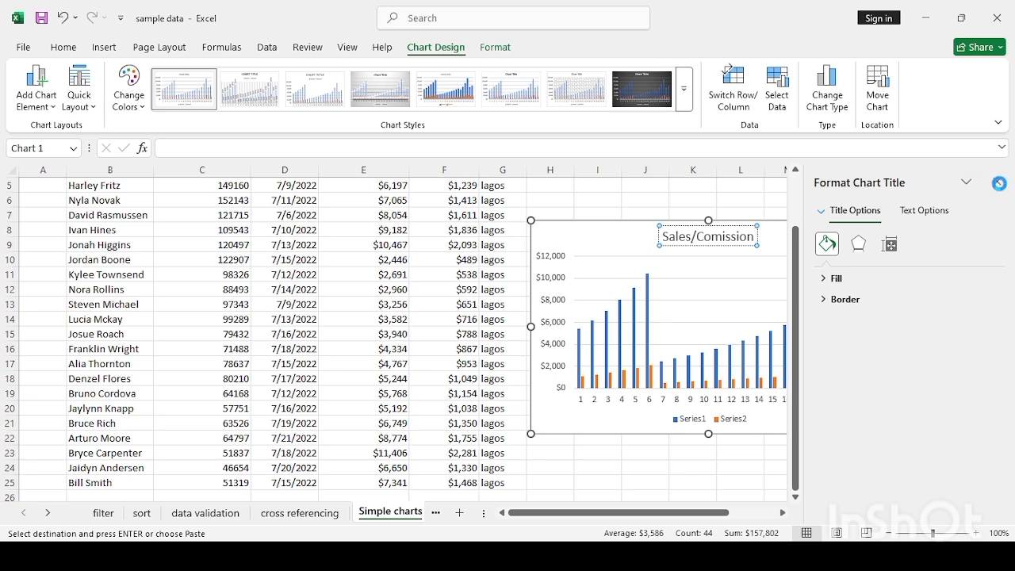
left_click(998, 184)
key("ctrl+v")
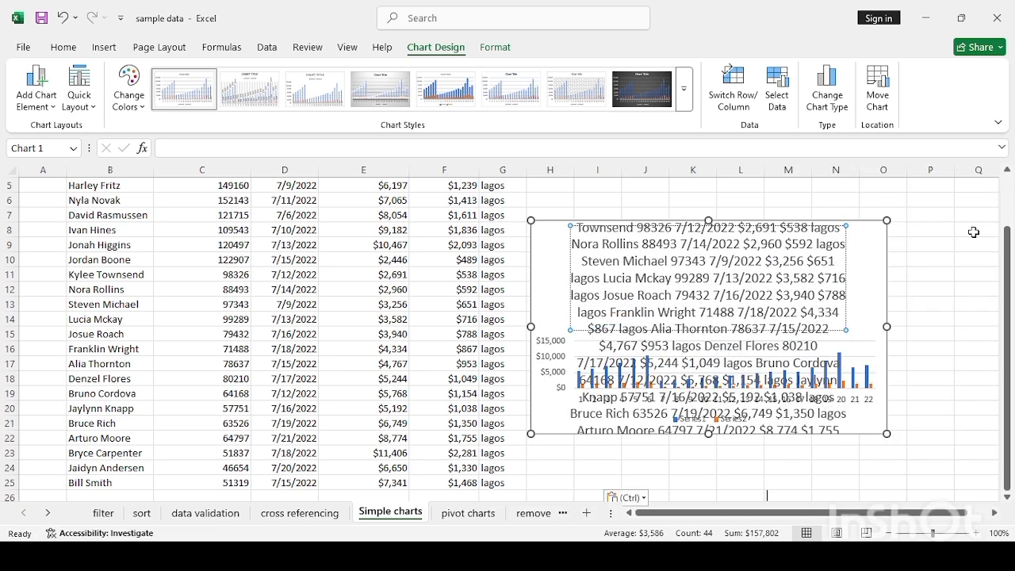
key("ctrl+z")
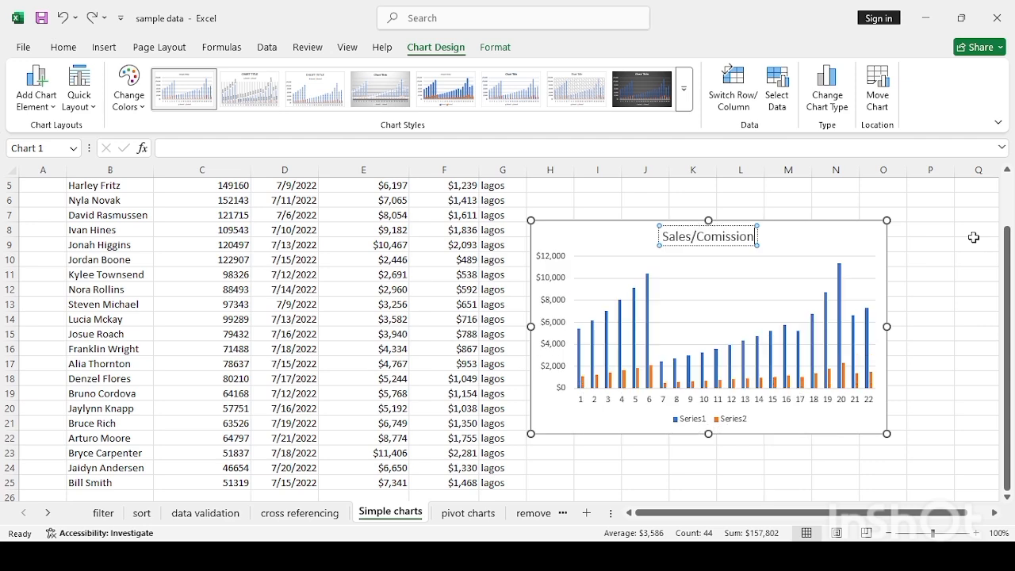
- Deselect the chart, then drag it up and right so it sits beside the sales table
left_click(967, 313)
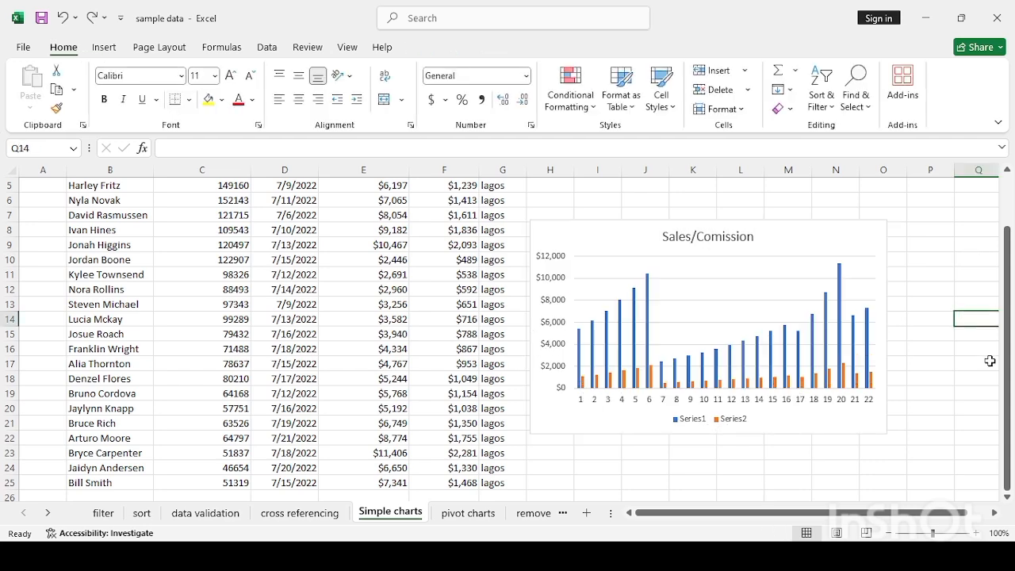
left_click_drag(989, 360, 1009, 371)
left_click(535, 466)
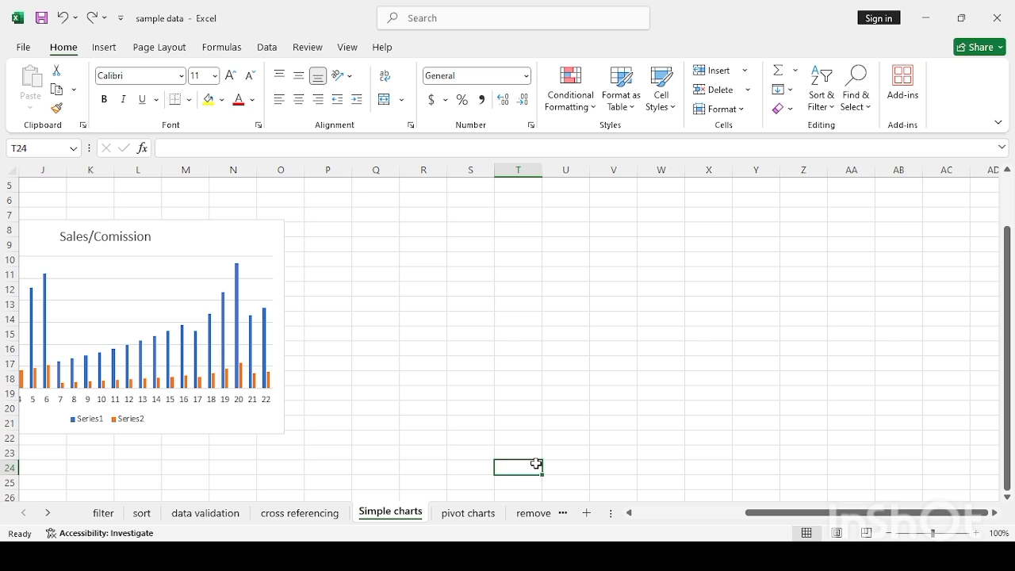
key("Left")
key("Left")
key("Left")
key("Left")
key("Left")
key("Left")
key("Left")
key("Left")
key("Left")
key("Left")
key("Left")
key("Left")
key("Left")
key("Left")
key("Left")
key("Left")
key("Left")
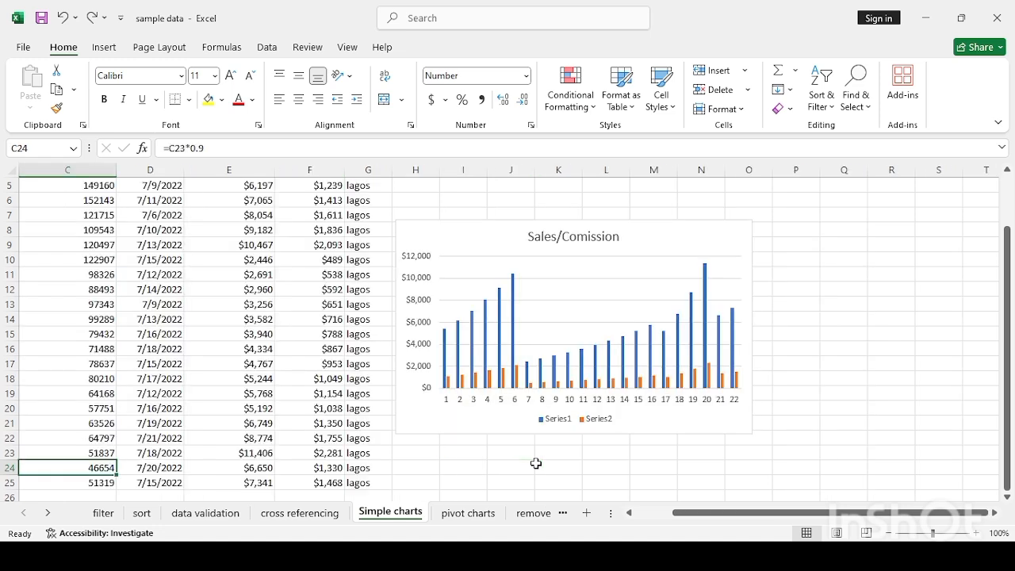
key("Up")
key("Up")
key("Up")
key("Up")
key("Up")
key("Up")
key("Up")
key("Up")
key("Up")
key("Up")
key("Up")
key("Up")
key("Up")
key("Up")
key("Up")
key("Up")
key("Up")
key("Up")
key("Up")
key("Up")
key("Up")
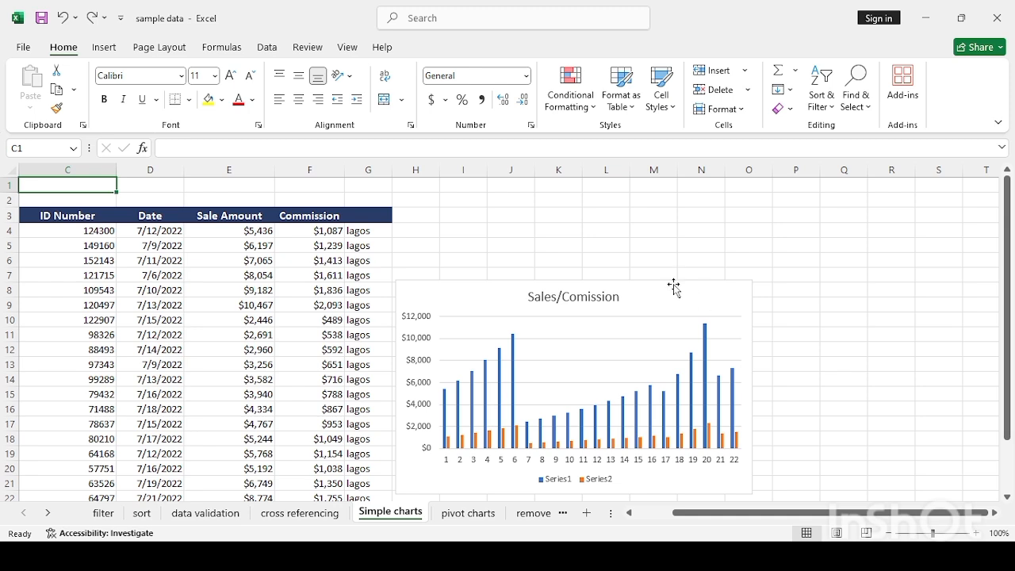
left_click_drag(673, 285, 717, 199)
left_click(572, 487)
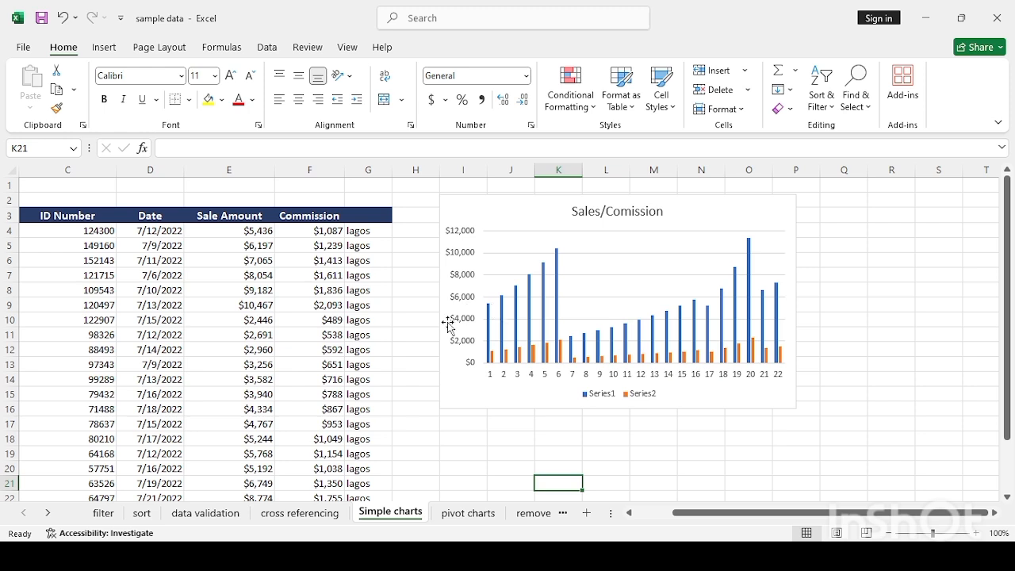
- Enter =MAX(E2:E25) in E26, returning the top sale amount 11405.78178
left_click(256, 331)
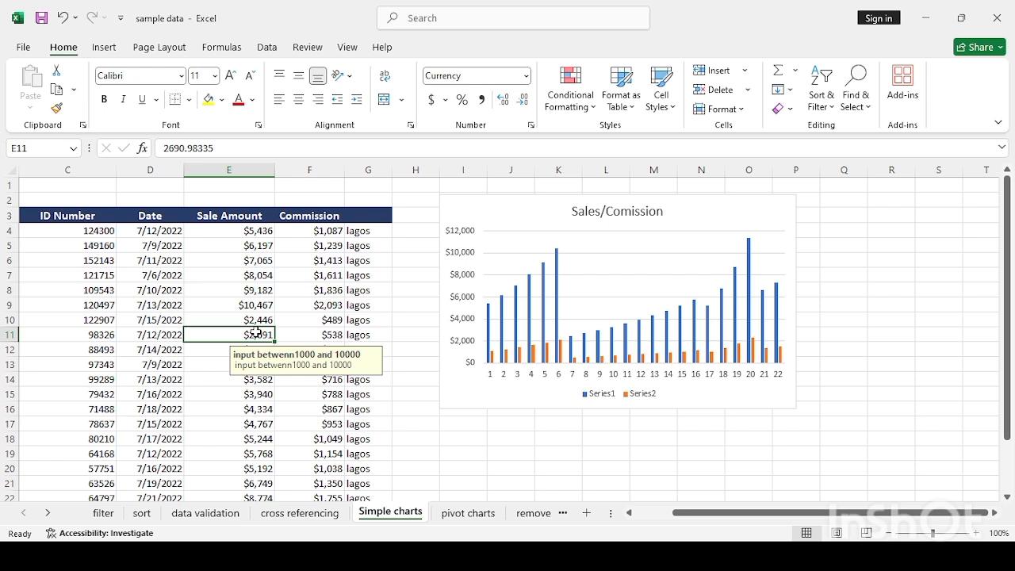
key("Down")
key("Down")
key("Down")
key("Down")
key("Down")
key("Down")
key("Down")
key("Down")
key("Down")
key("Down")
key("Down")
key("Down")
key("Down")
key("Down")
key("Down")
key("Down")
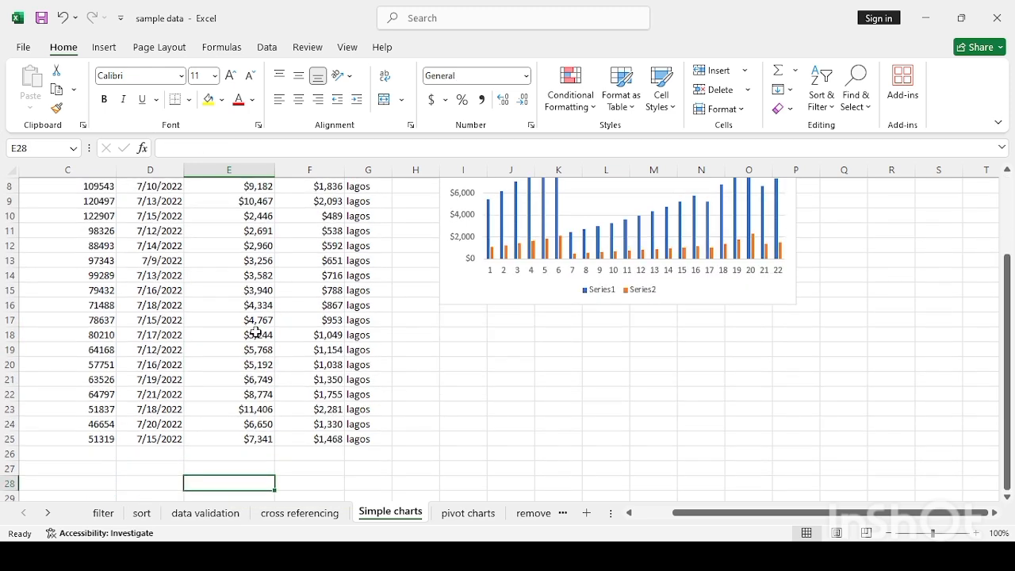
key("Up")
type("=")
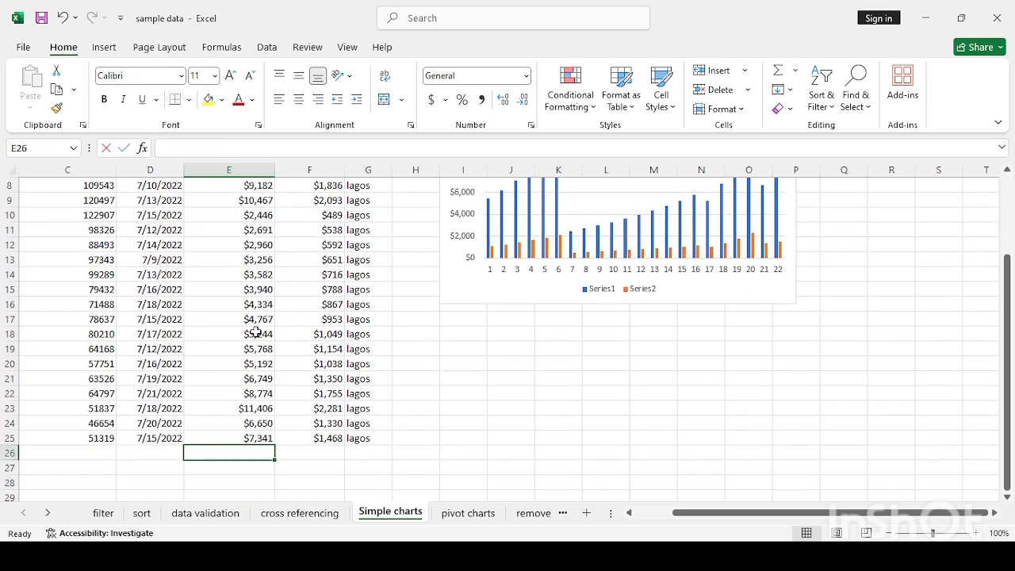
type("m")
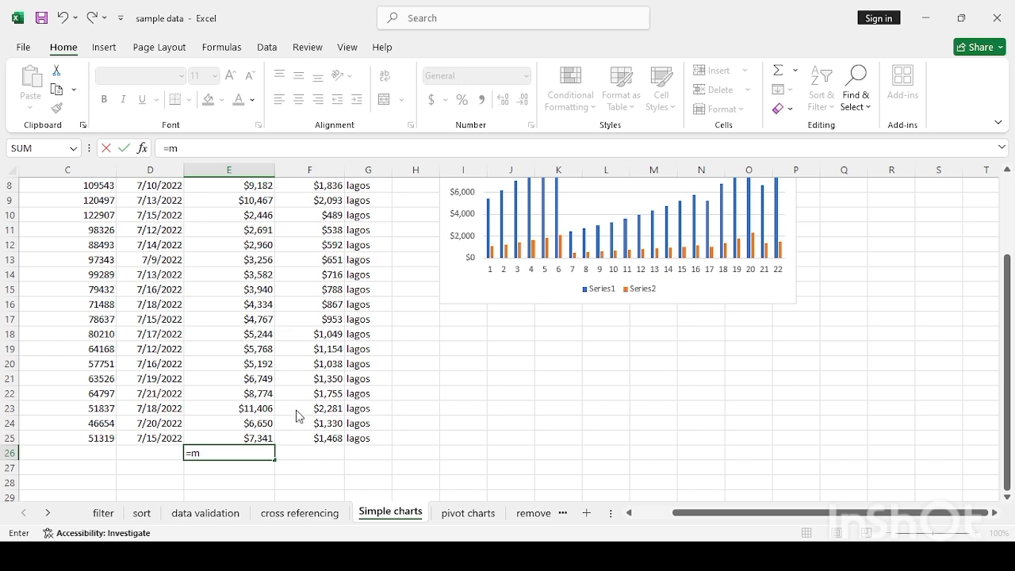
type("ax")
key("Tab")
left_click(254, 432)
left_click_drag(255, 432, 220, 201)
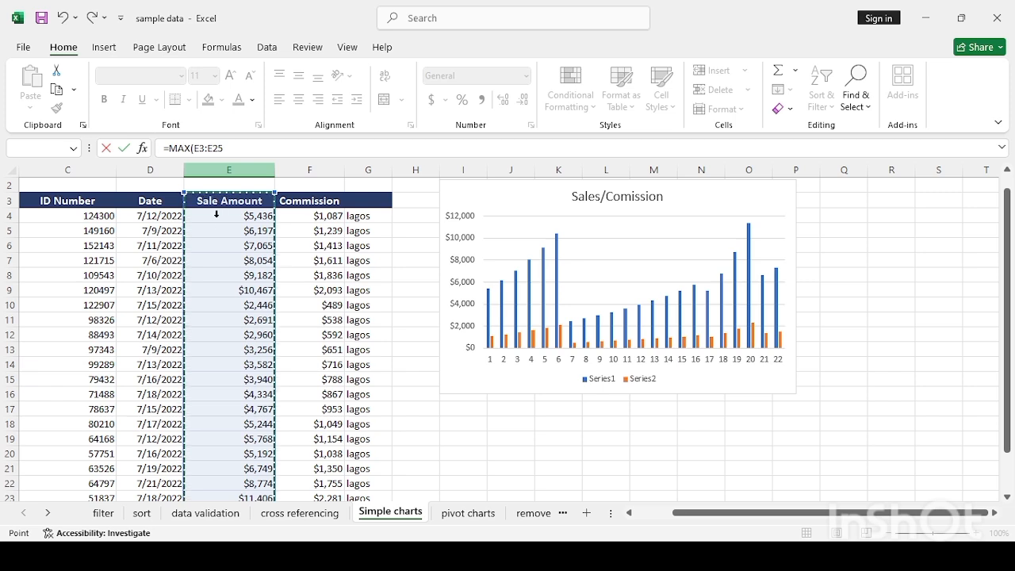
left_click_drag(185, 194, 211, 199)
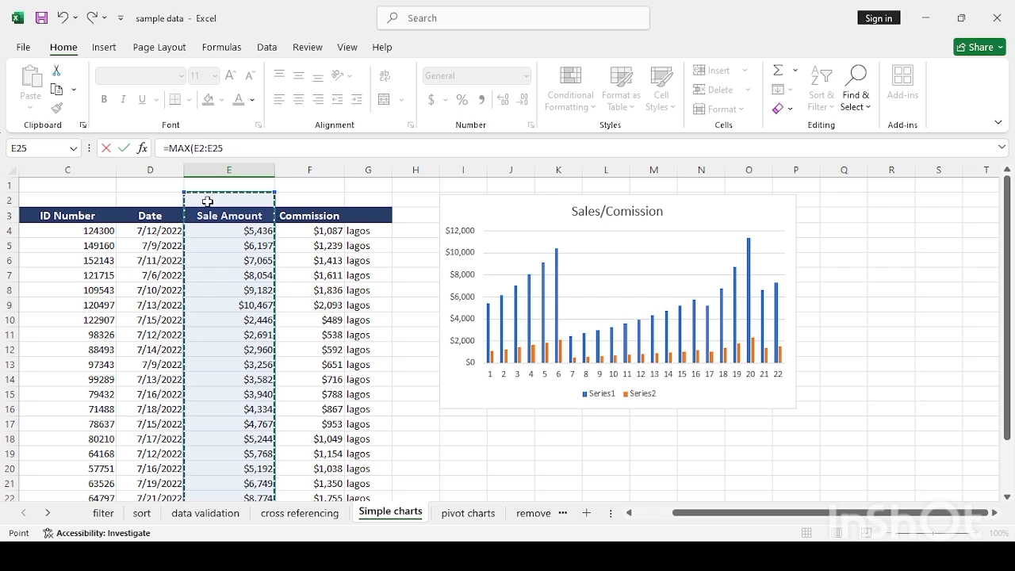
key("Return")
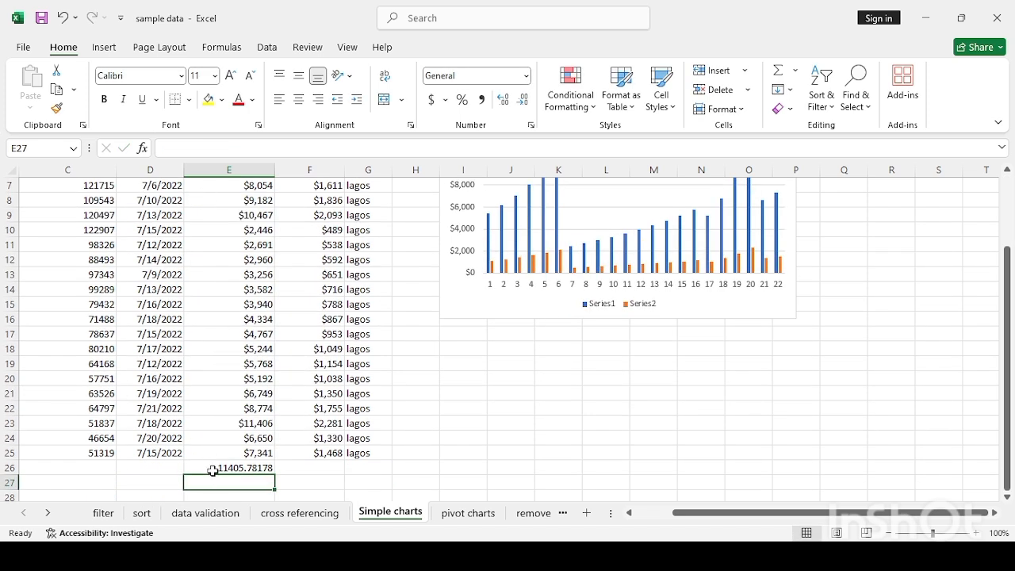
left_click(212, 469)
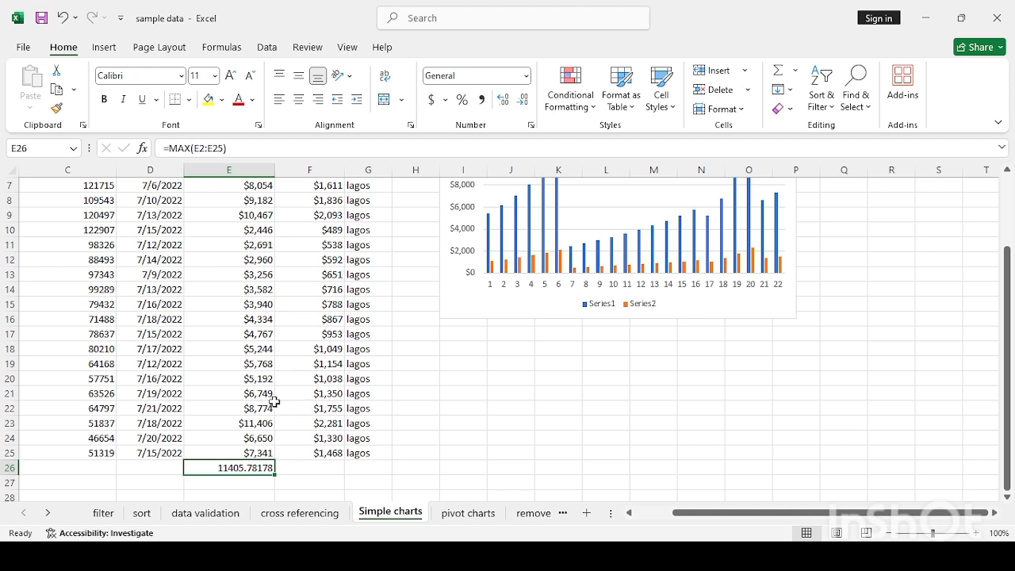
- Format E26 as accounting currency ($ 11,405.78) and type the label 'max' in D26
left_click(431, 100)
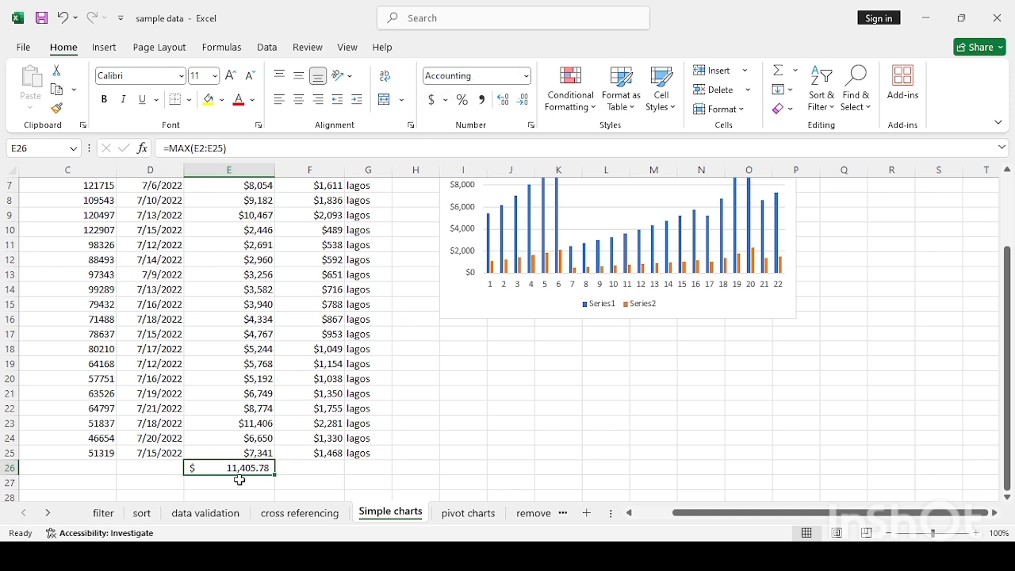
left_click(147, 471)
type("max")
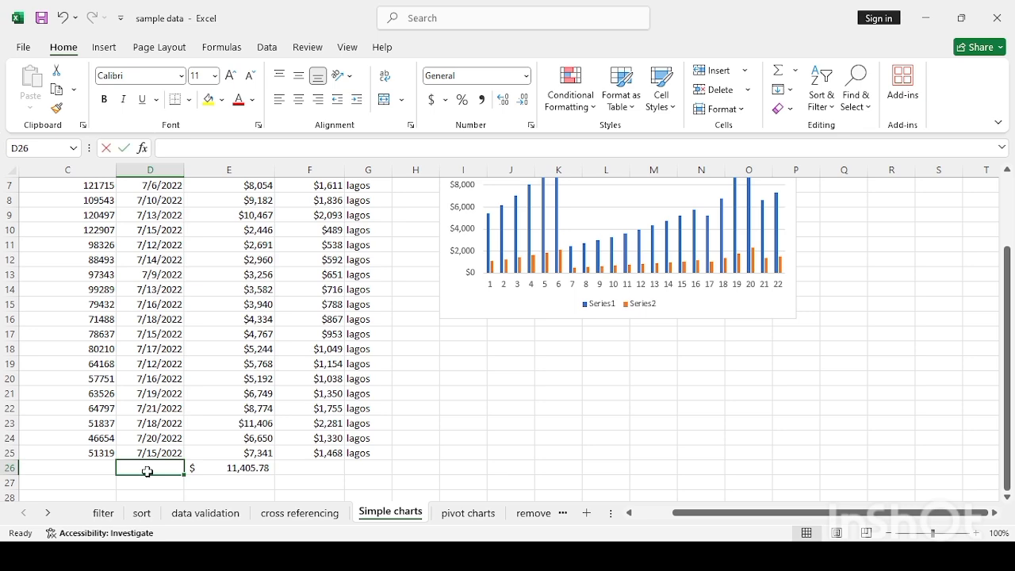
key("Return")
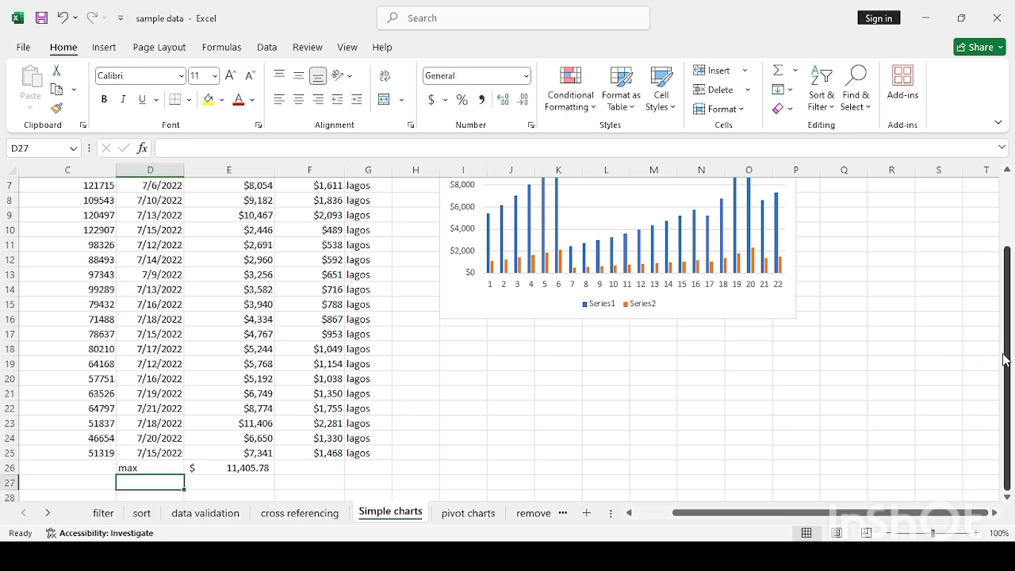
left_click_drag(1004, 358, 1002, 291)
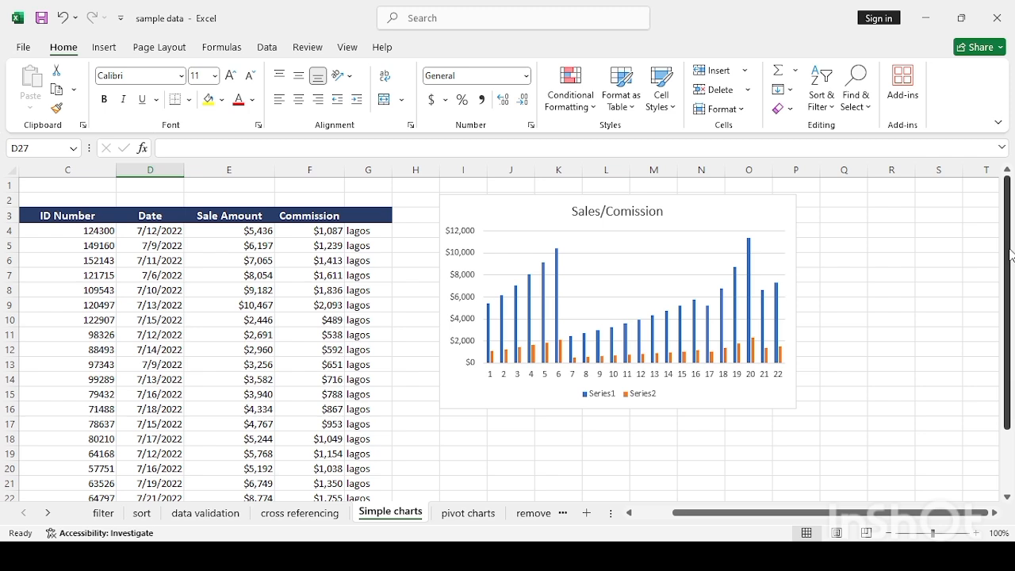
left_click_drag(1009, 255, 1011, 330)
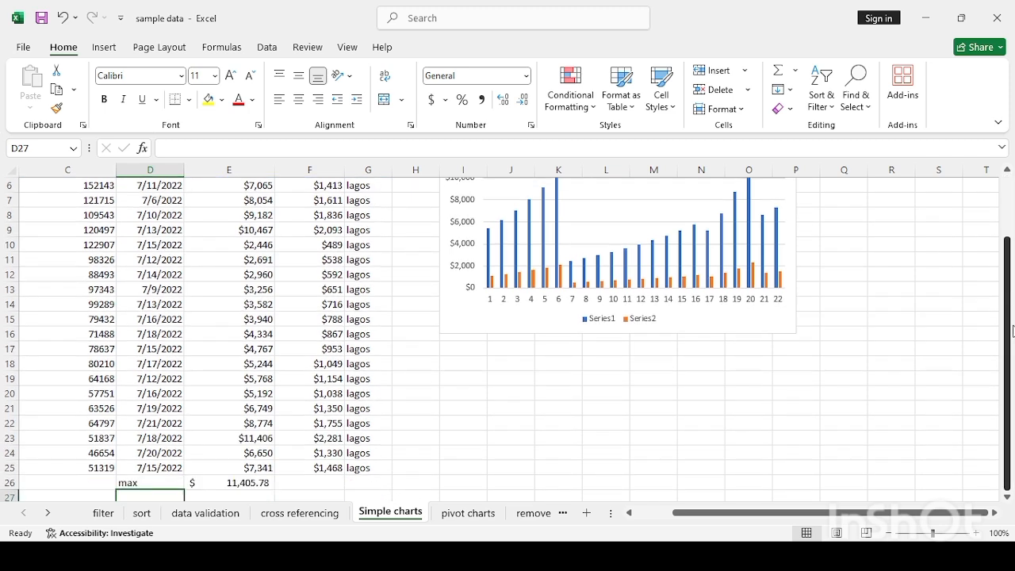
- Fill E26's MAX formula into F26 as =MAX(F2:F25), showing $ 2,281.16
left_click(315, 486)
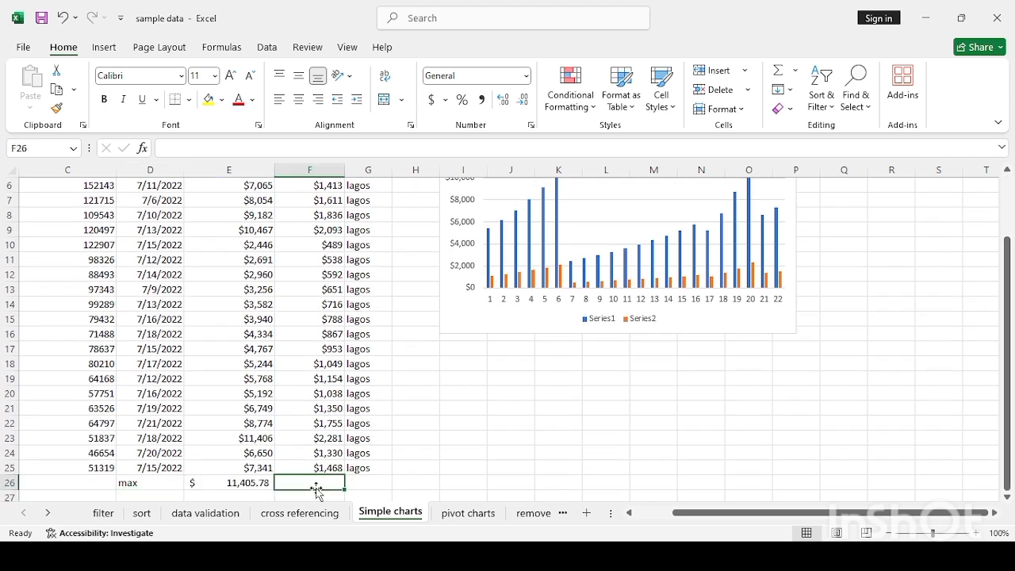
left_click(268, 487)
left_click_drag(272, 489, 344, 483)
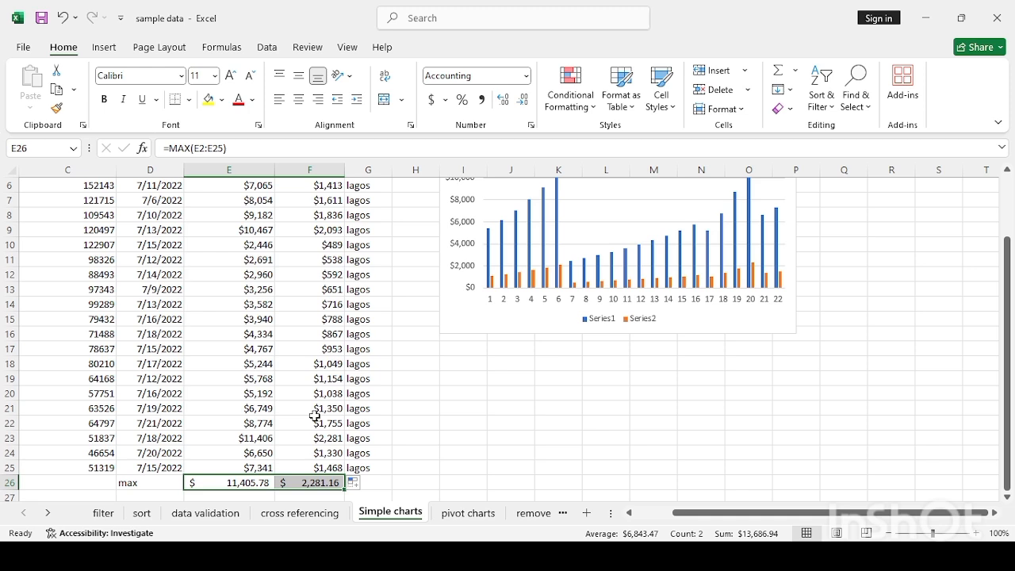
left_click(325, 485)
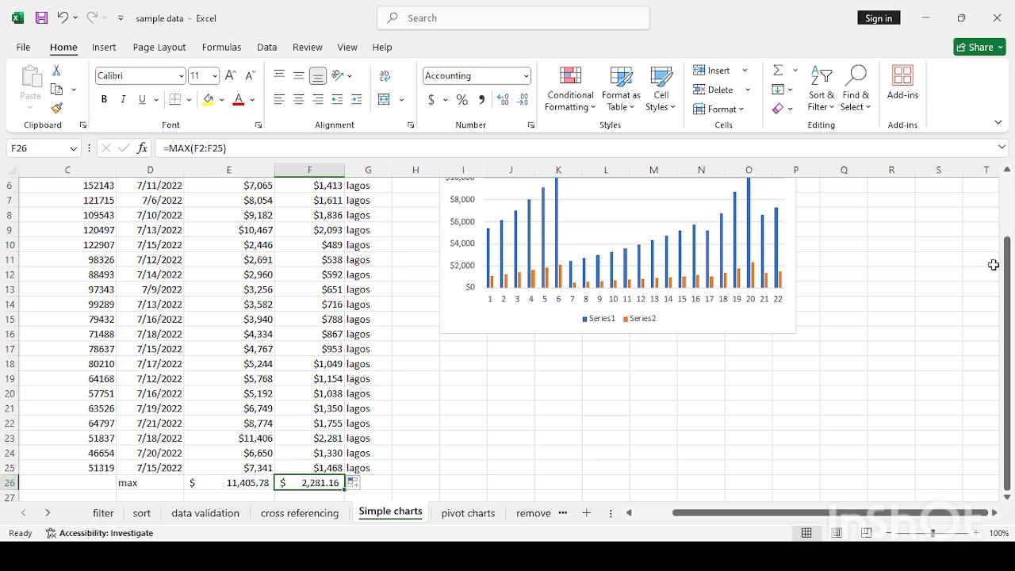
left_click_drag(1007, 278, 1007, 224)
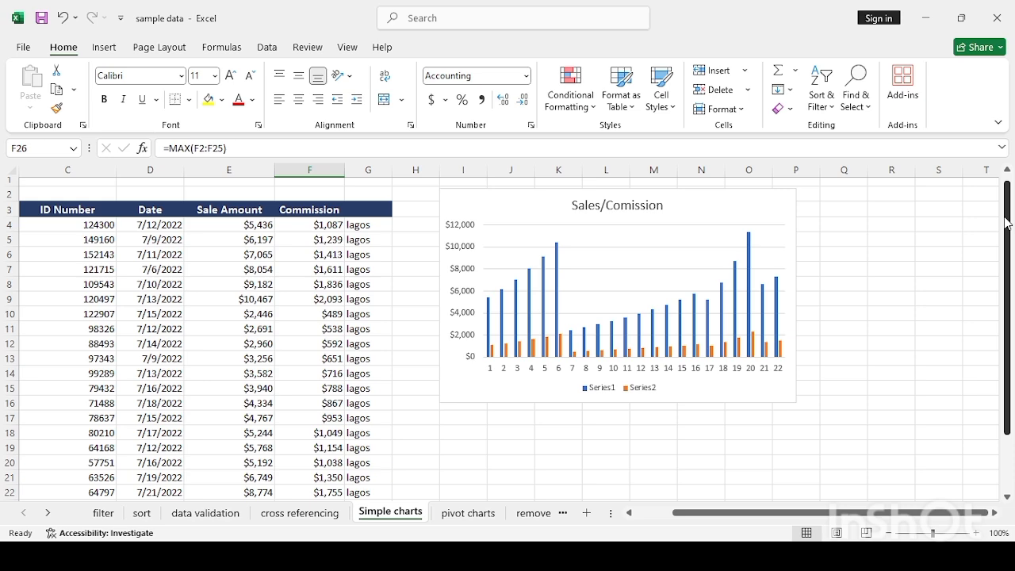
left_click_drag(1007, 224, 1010, 257)
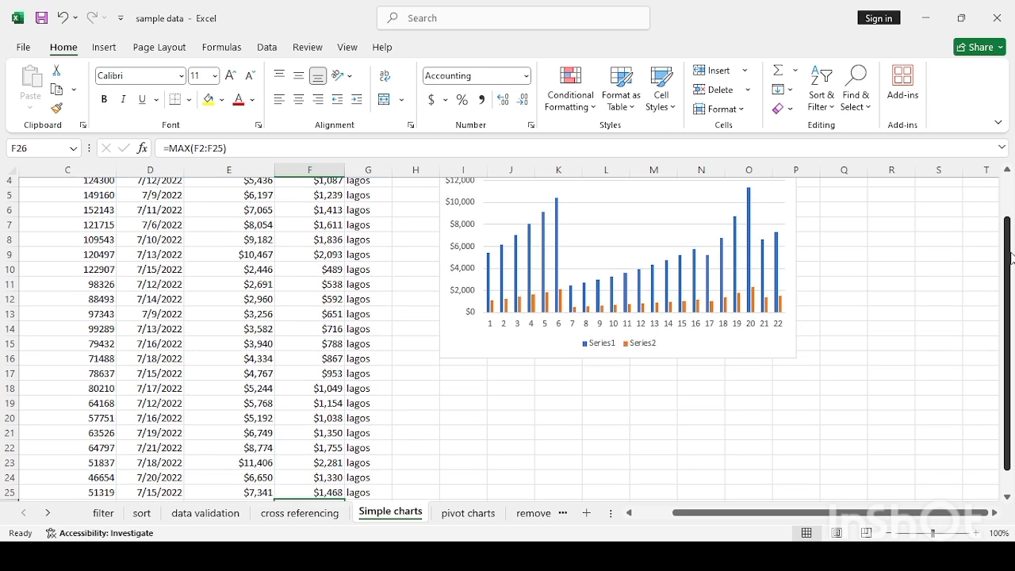